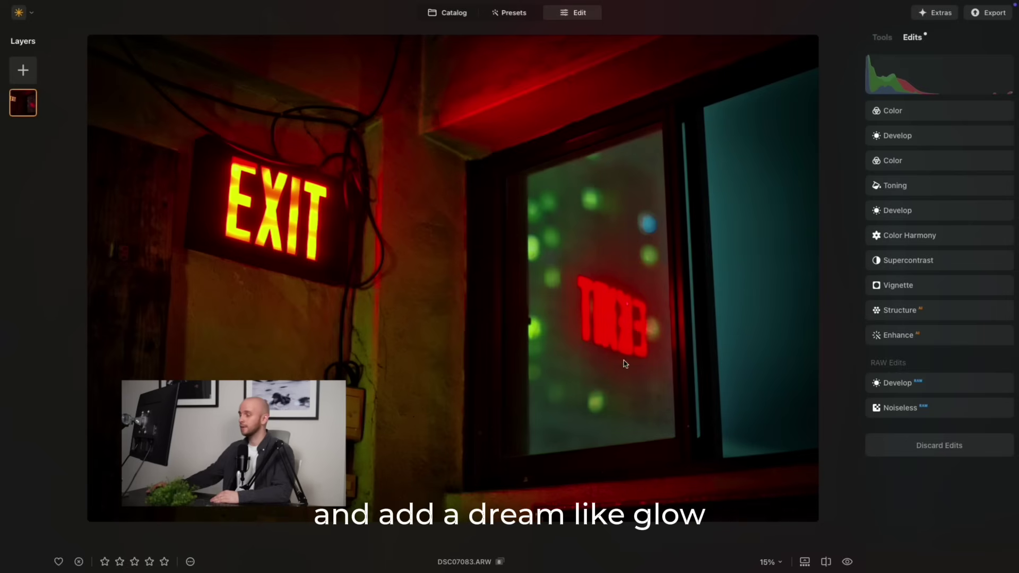
Step: Compare with the original, then review the Enhance, Supercontrast and Color Harmony split-warmth settings
left_click(847, 562)
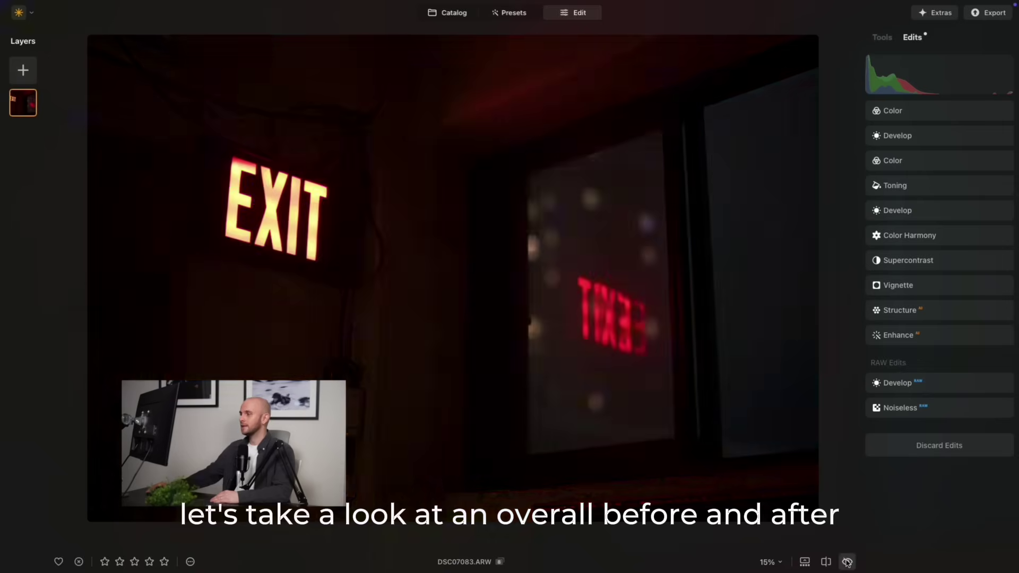
left_click(847, 562)
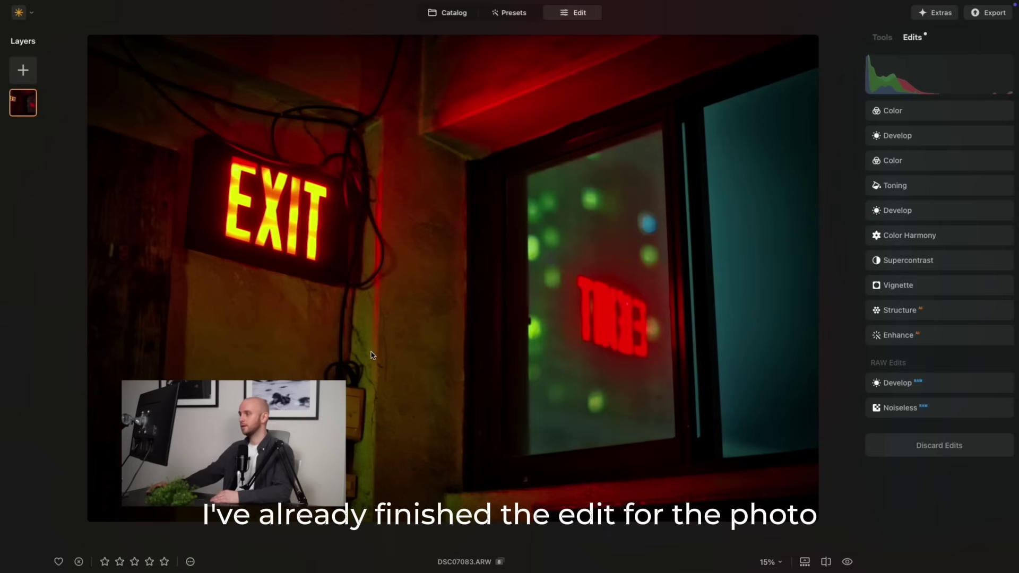
left_click(927, 334)
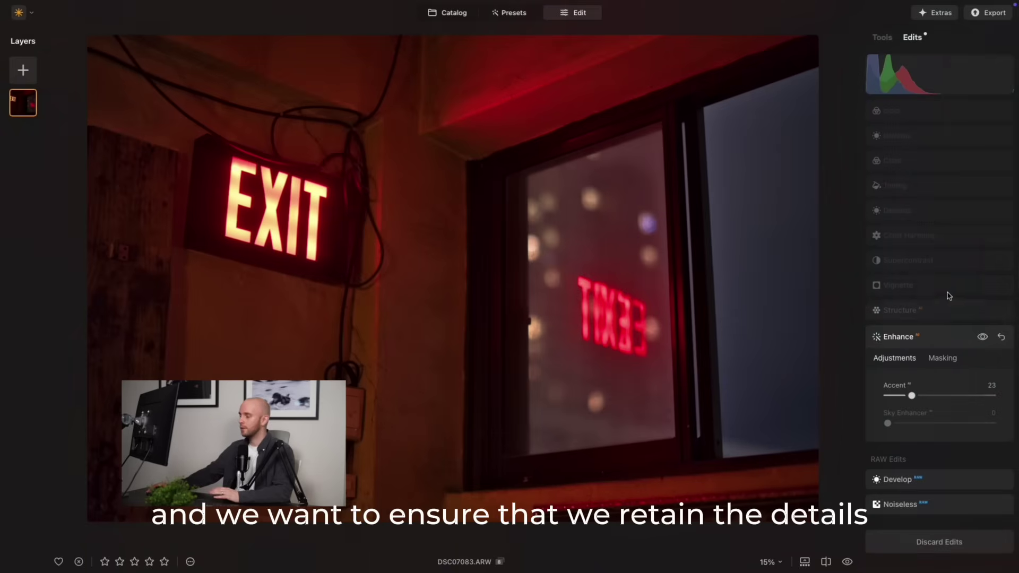
left_click(951, 265)
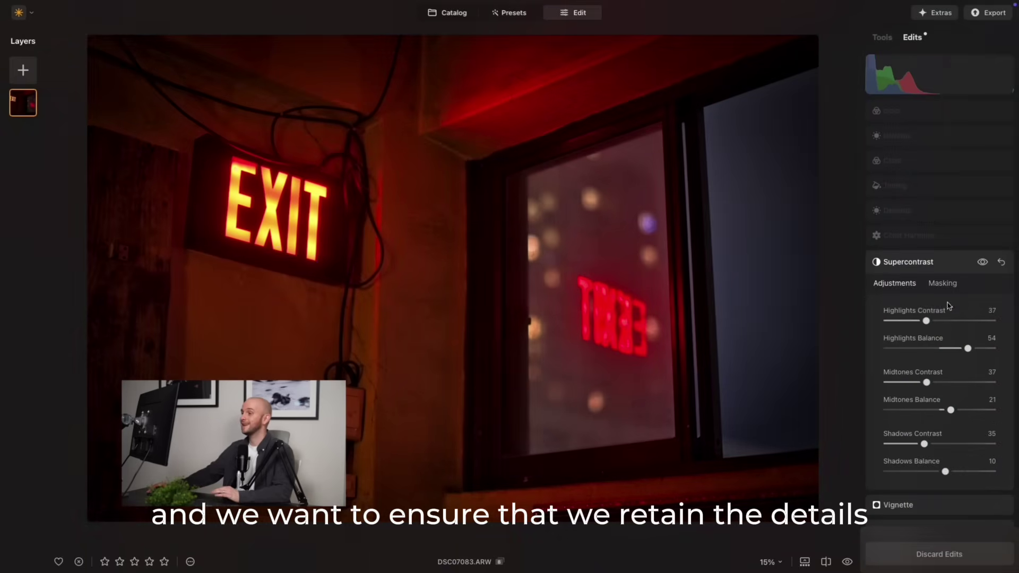
left_click(982, 263)
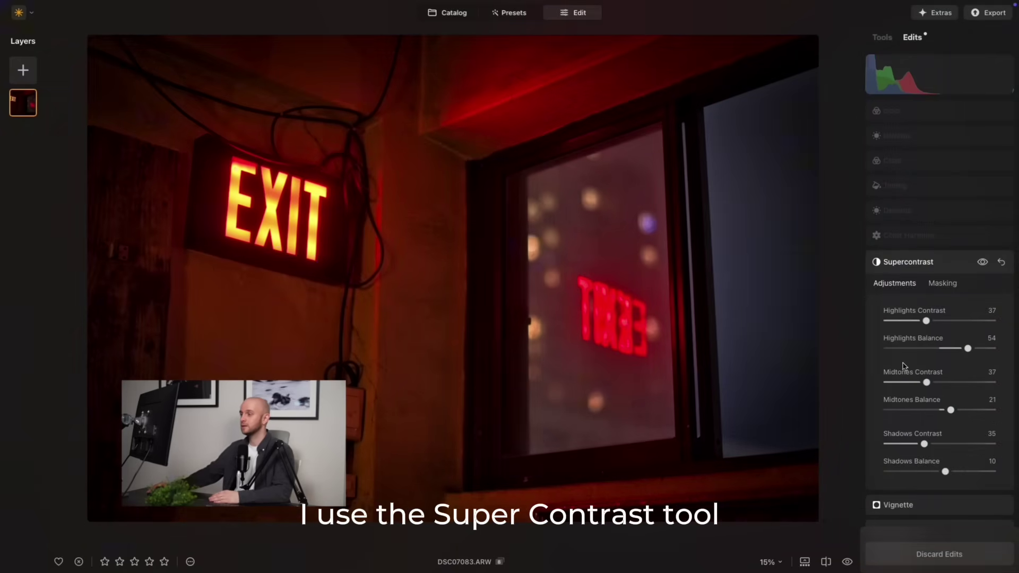
mouse_move(926, 321)
left_mouse_down()
mouse_move(853, 325)
mouse_move(924, 322)
left_mouse_up()
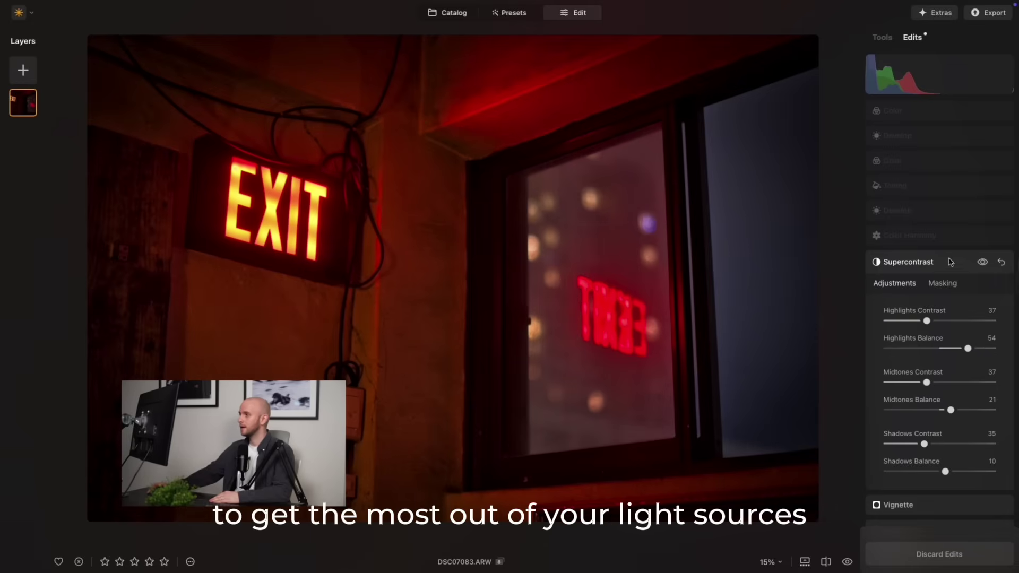
left_click(923, 236)
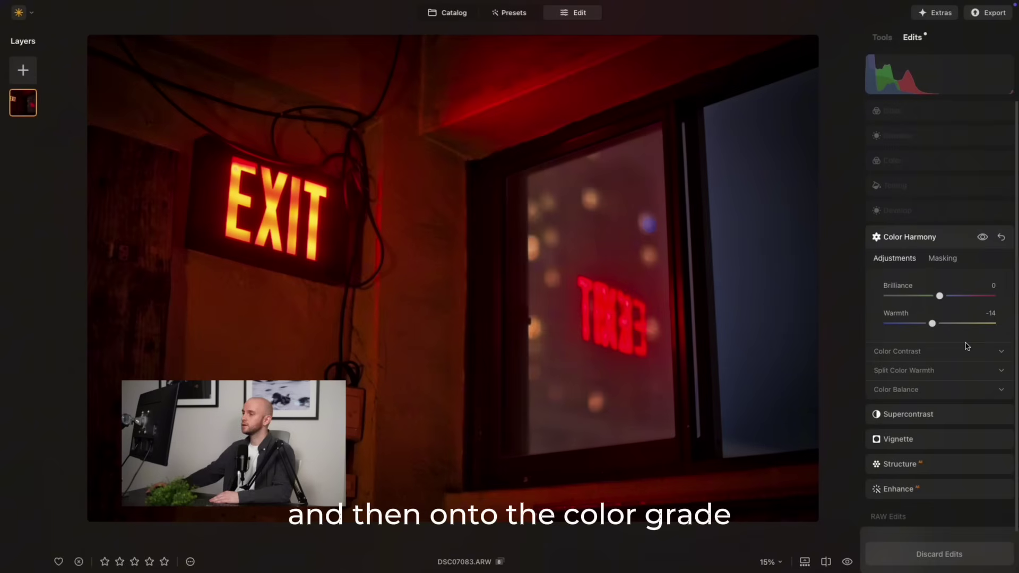
left_click(939, 372)
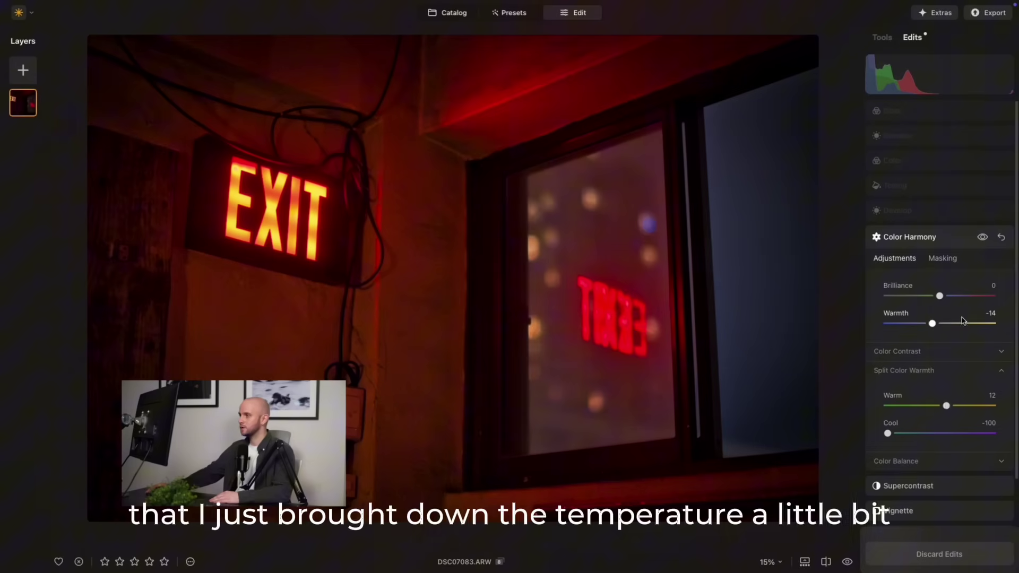
Step: Review the Develop red, green and blue curves, then show Toning shadows (Saturation 48, Hue 93)
left_click(920, 211)
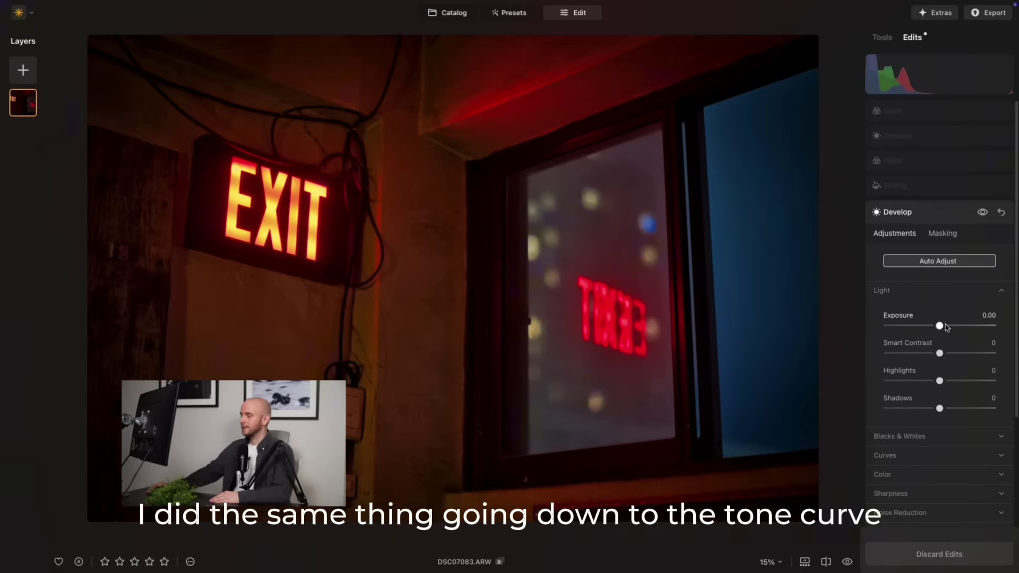
left_click(906, 455)
scroll(908, 464, "down", 3)
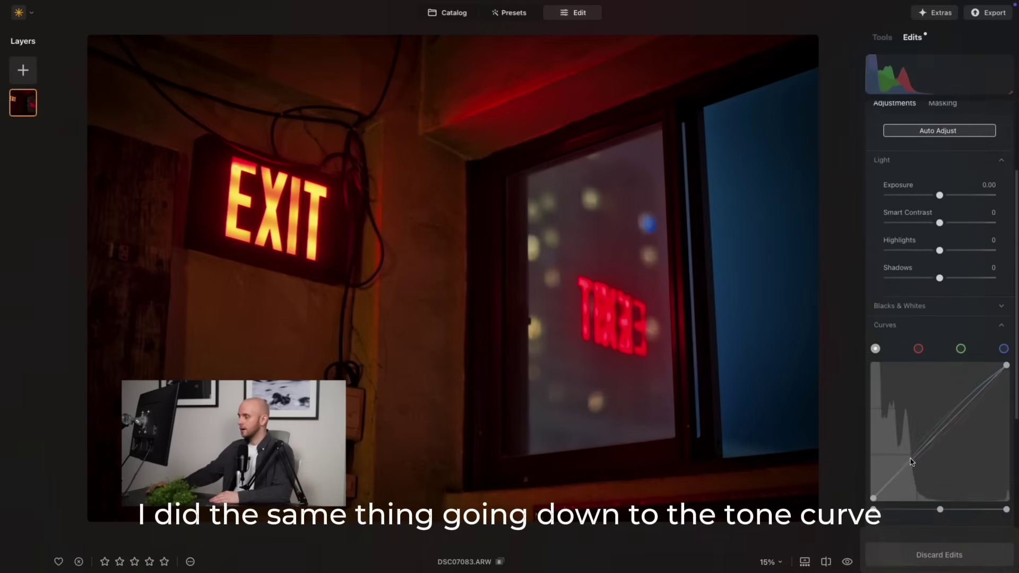
left_click(917, 342)
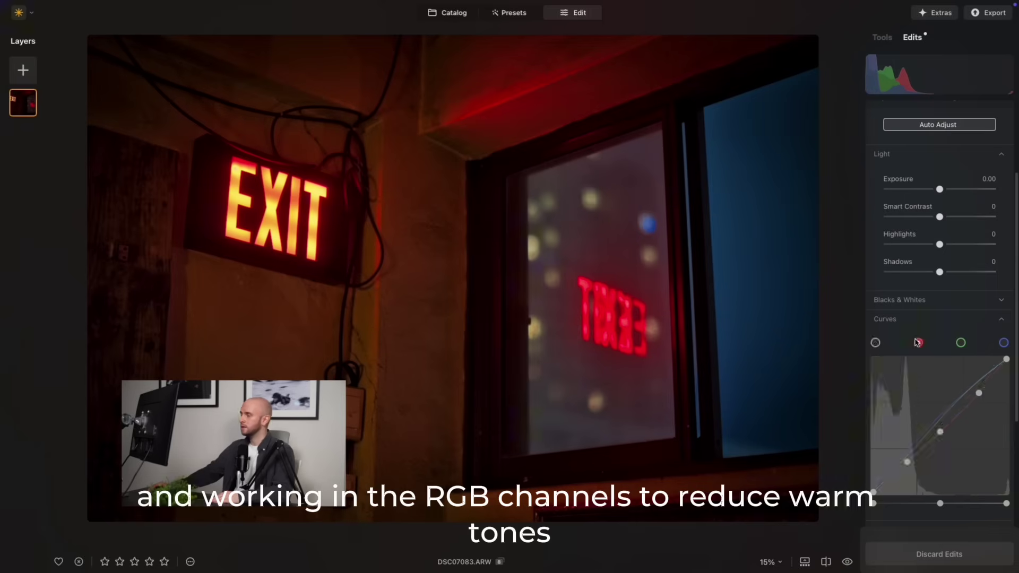
left_click(960, 343)
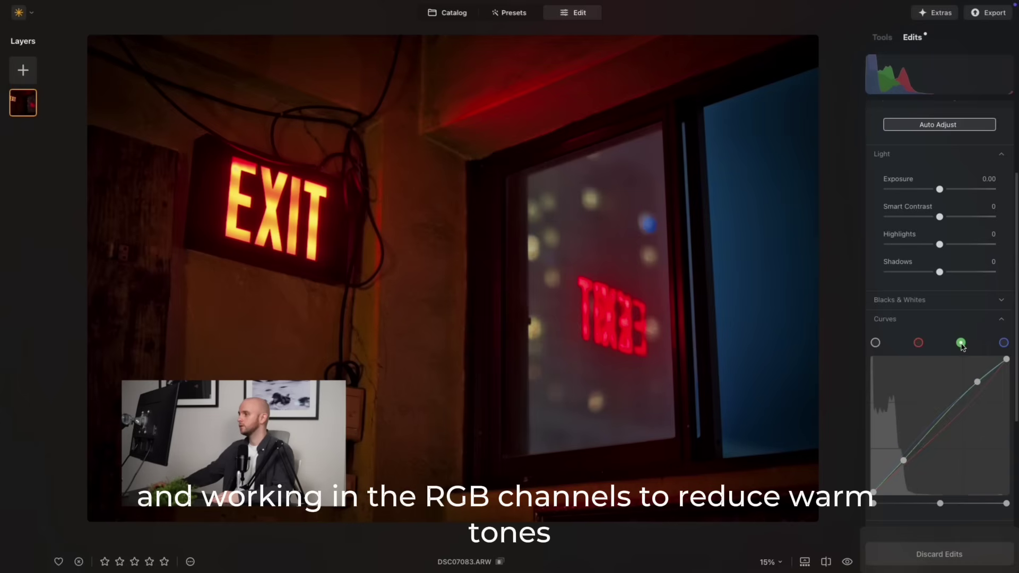
left_click(1003, 342)
scroll(992, 335, "up", 3)
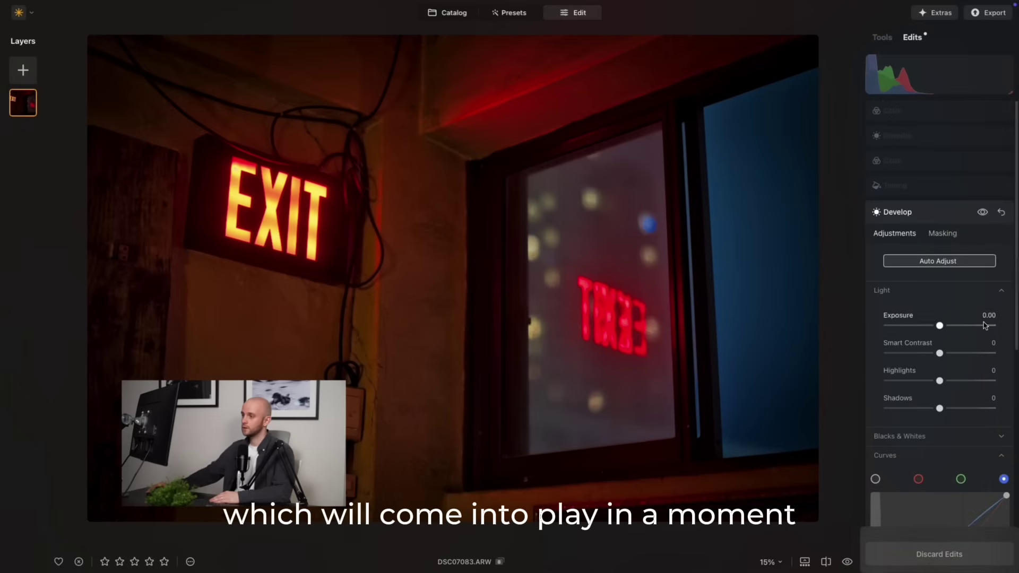
left_click(931, 190)
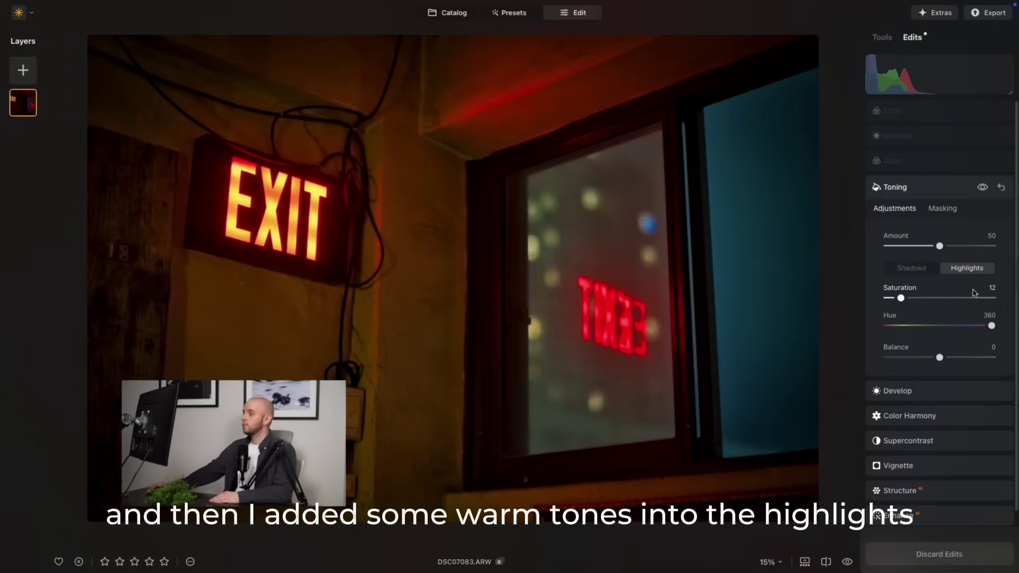
left_click(910, 268)
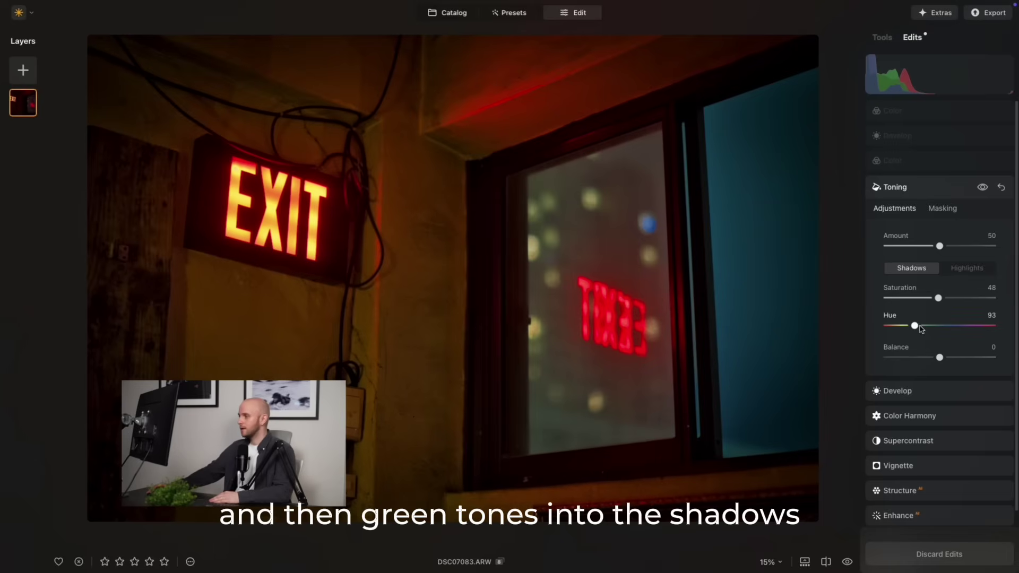
Step: Preview the Color adjustments on and off, and switch HSL to show Saturation values
left_click(937, 163)
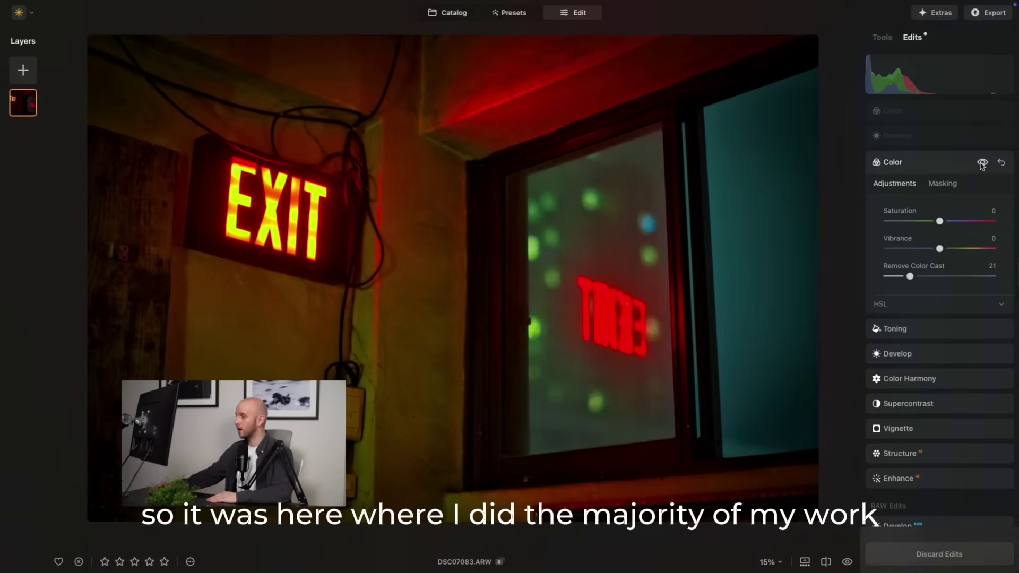
left_click(981, 163)
left_click(981, 163)
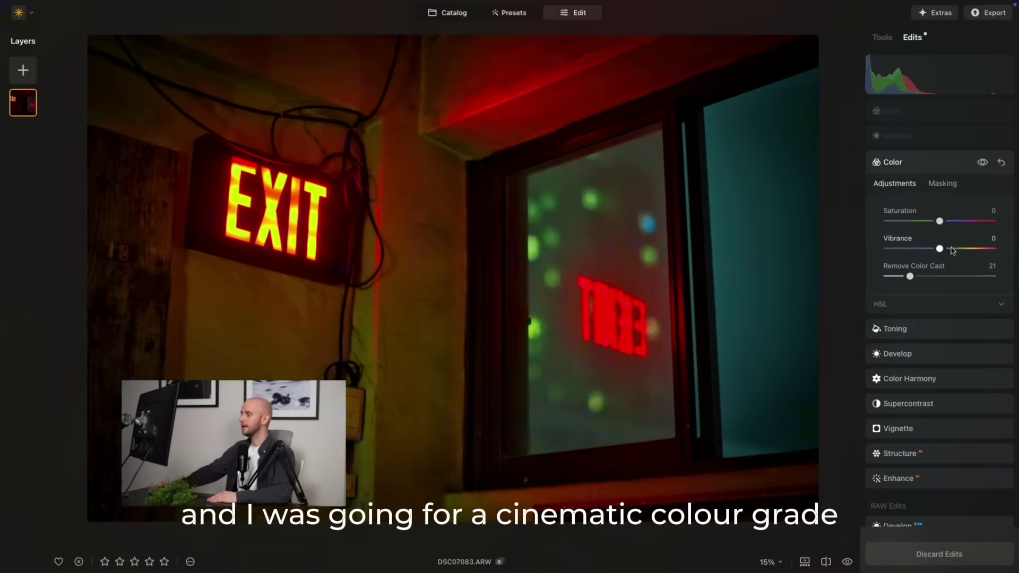
left_click(891, 303)
scroll(897, 435, "down", 2)
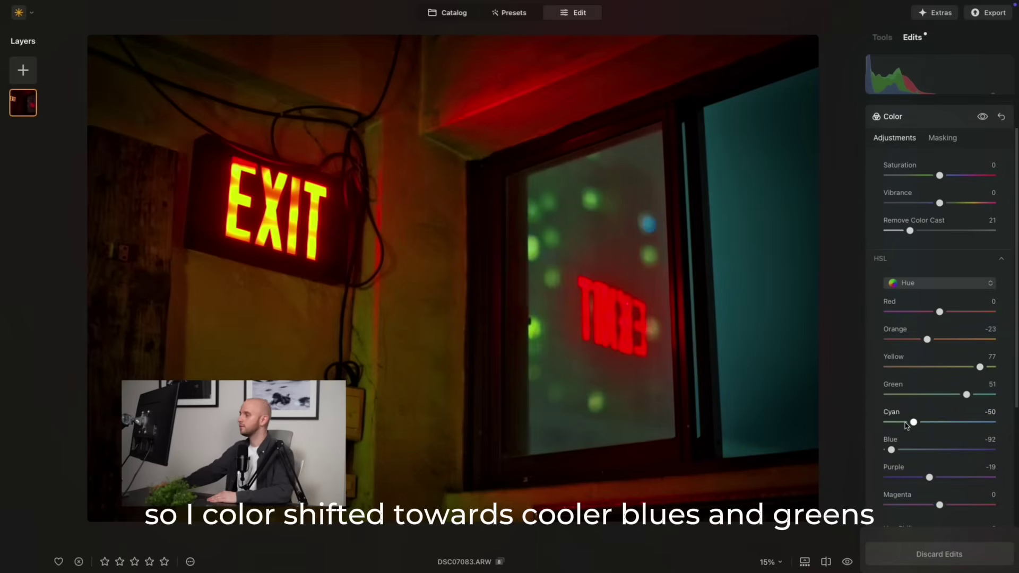
scroll(924, 283, "down", 1)
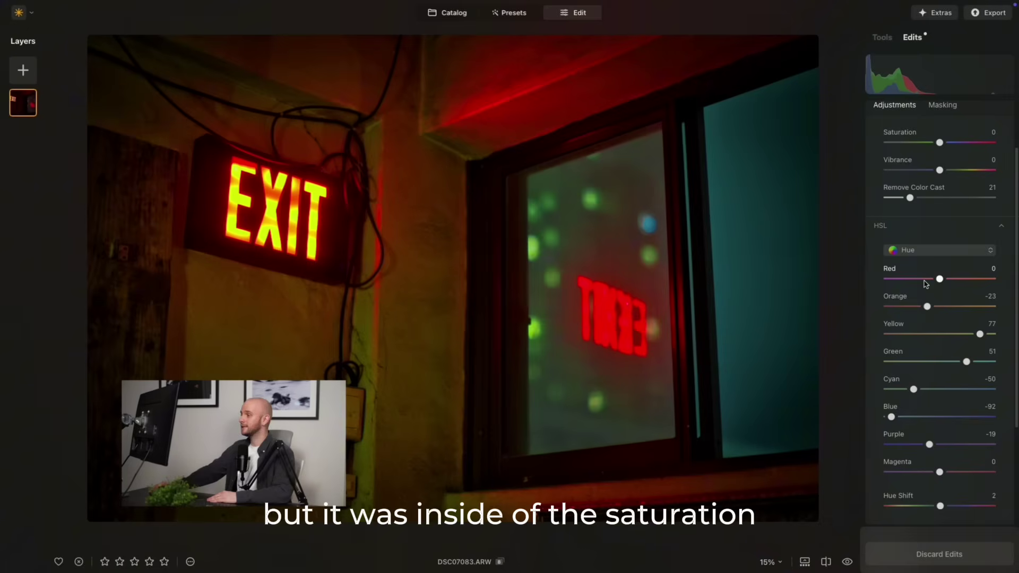
left_click(934, 250)
left_click(918, 276)
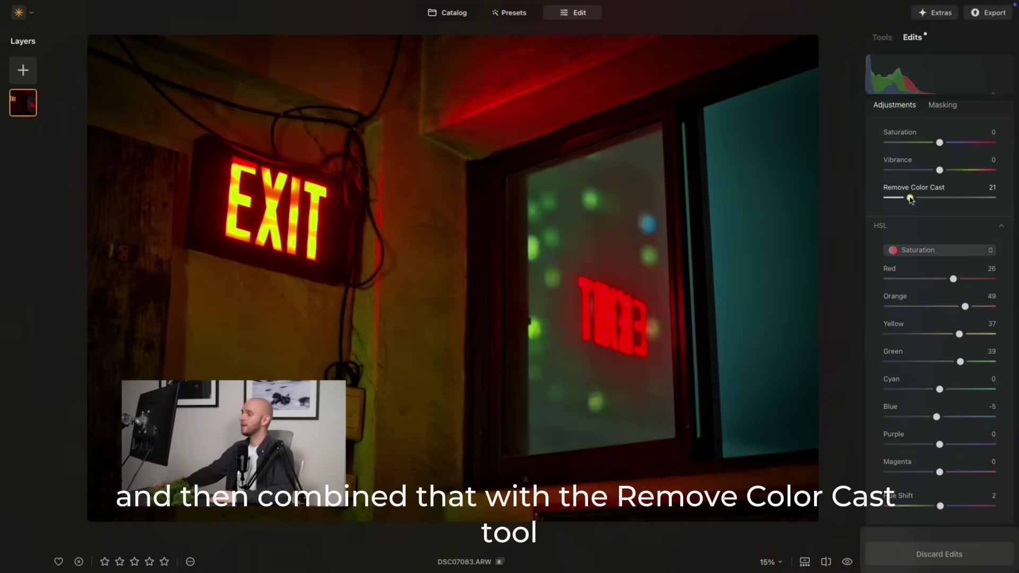
Step: Try Remove Color Cast strengths, return it to 21, then review Develop and Color again
mouse_move(910, 200)
left_mouse_down()
mouse_move(897, 199)
mouse_move(912, 201)
left_mouse_up()
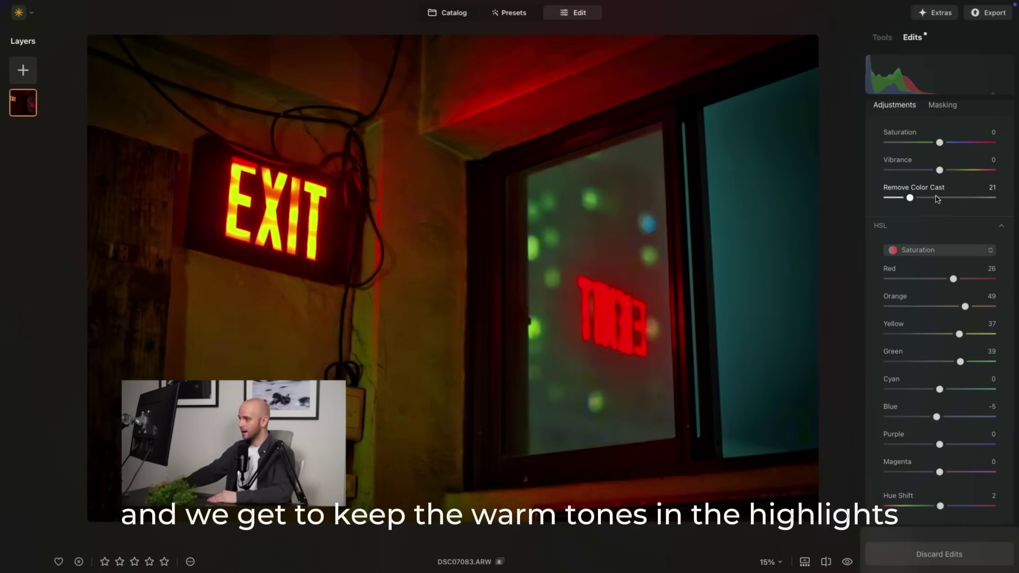
left_click_drag(893, 200, 916, 199)
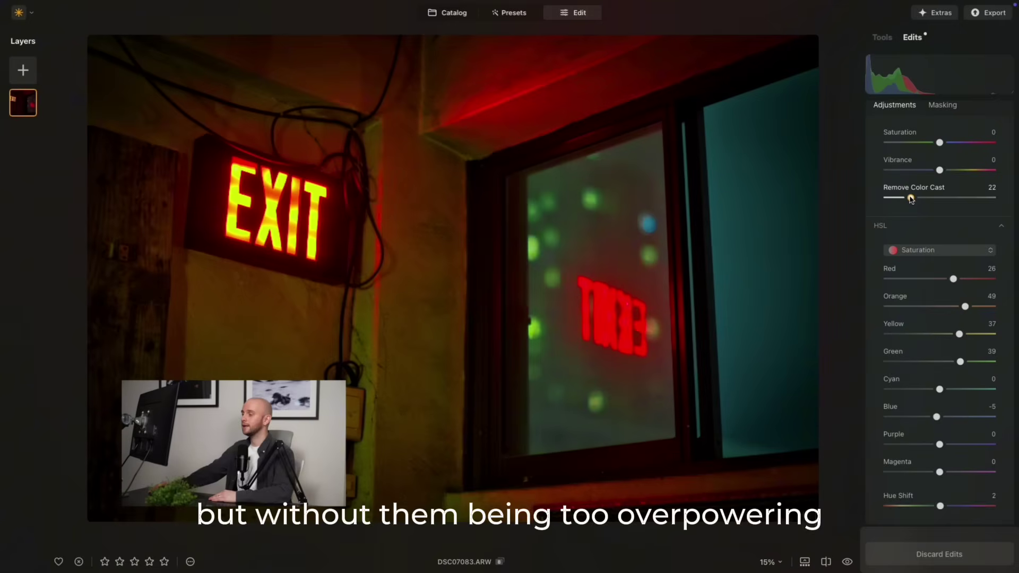
left_click_drag(911, 199, 909, 199)
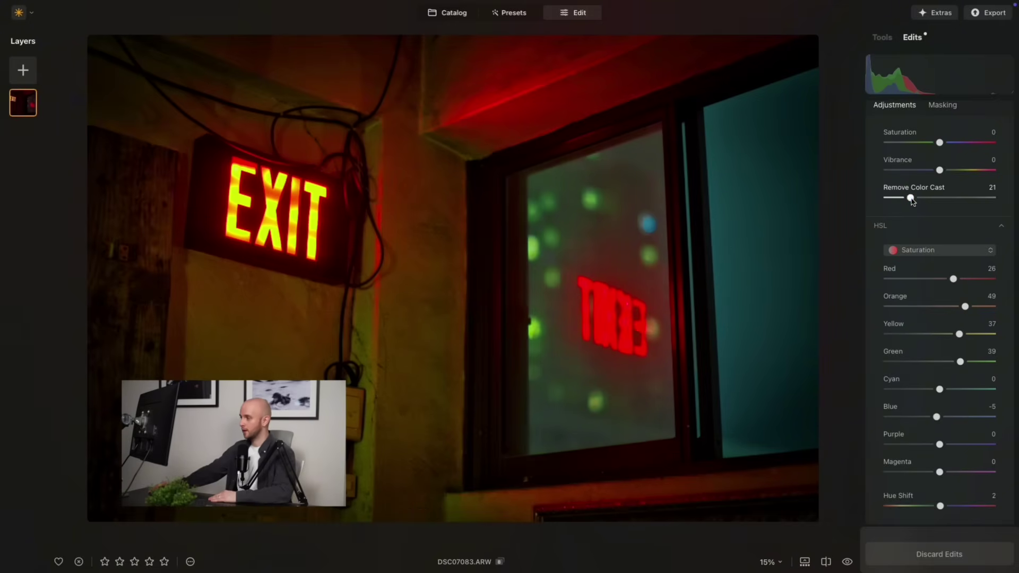
scroll(913, 175, "up", 2)
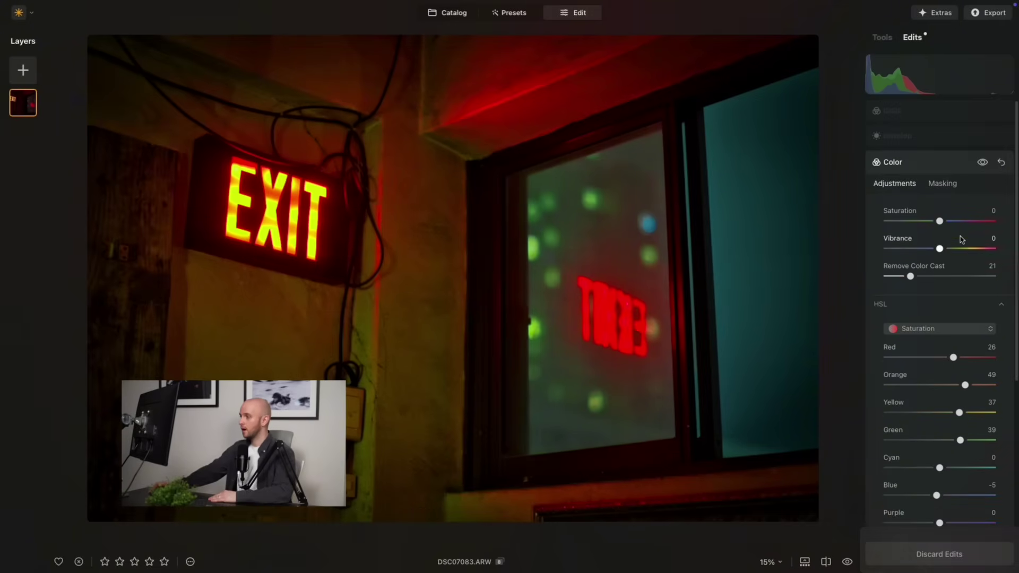
left_click(935, 140)
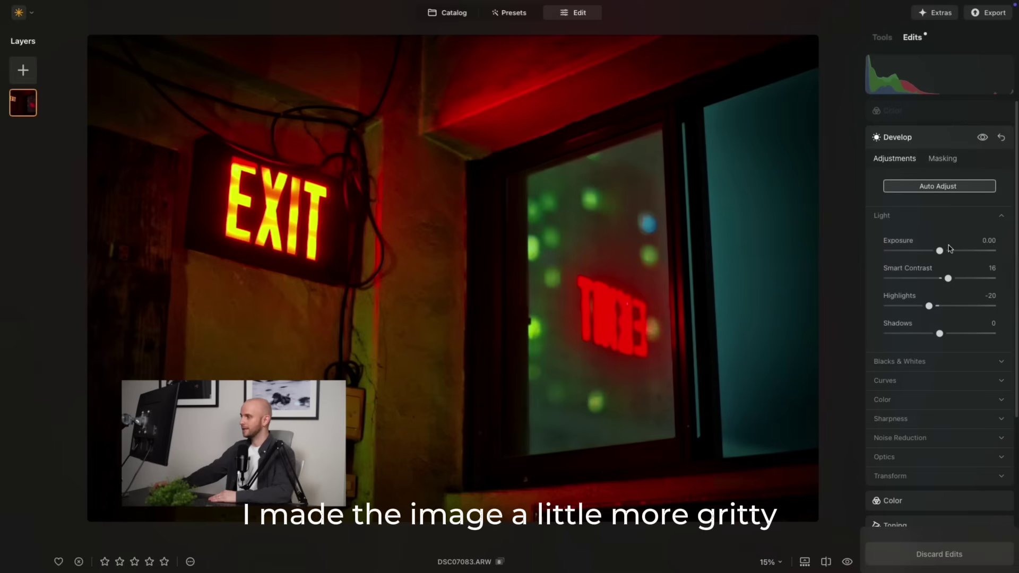
left_click(928, 111)
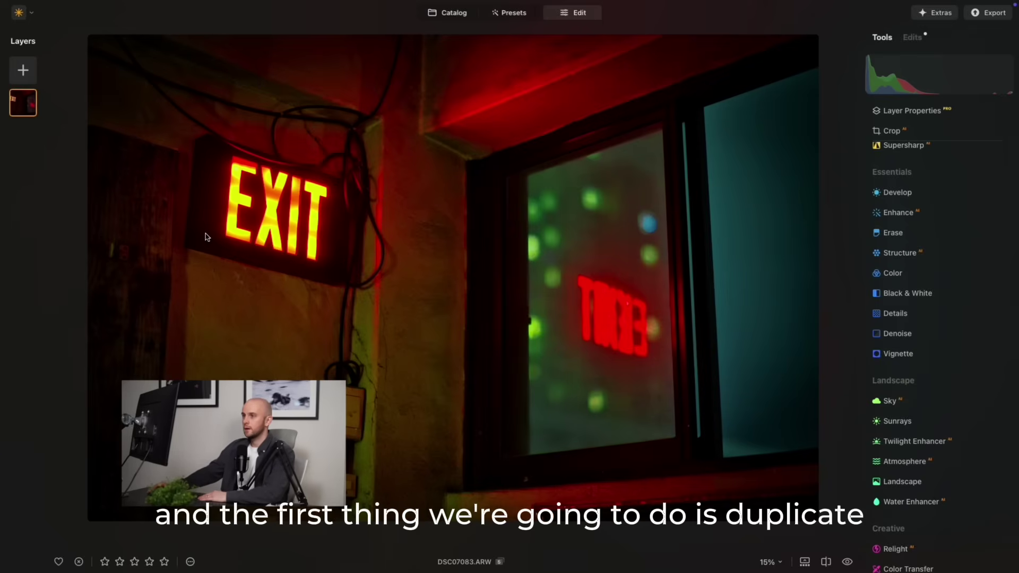
Step: Duplicate the photo layer and paint a size-52 brush mask over the EXIT sign letters
right_click(23, 104)
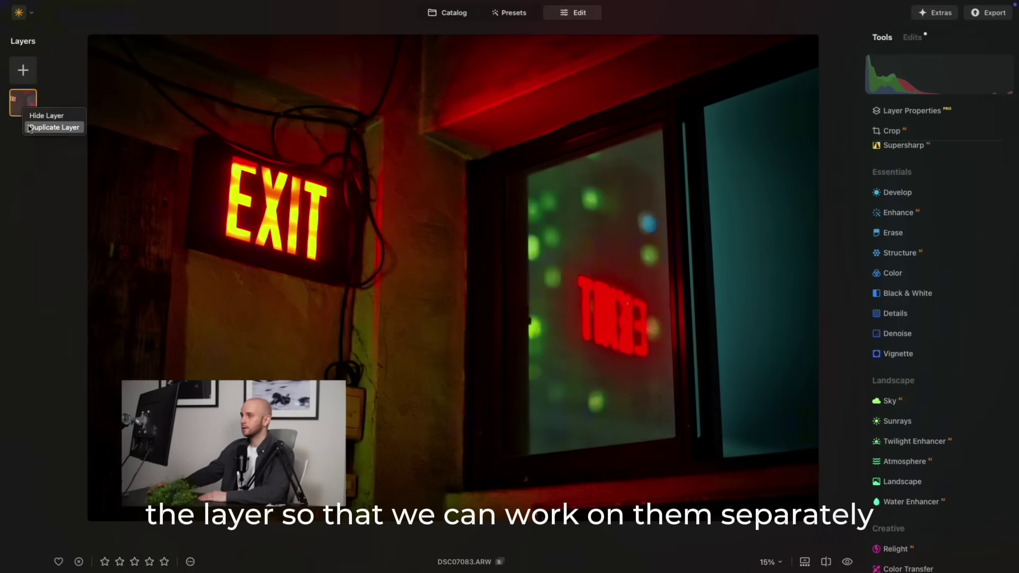
left_click(29, 126)
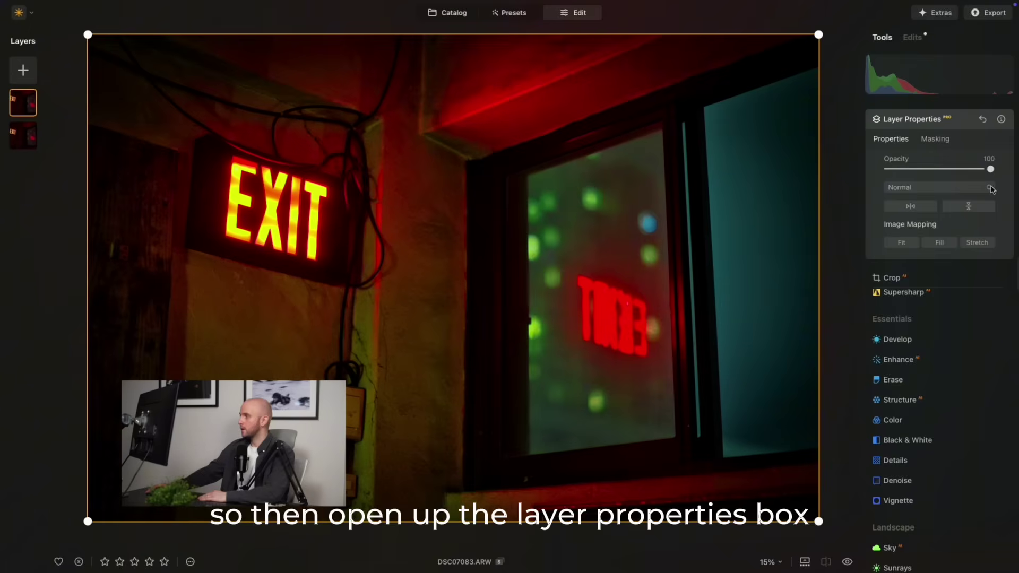
left_click(928, 141)
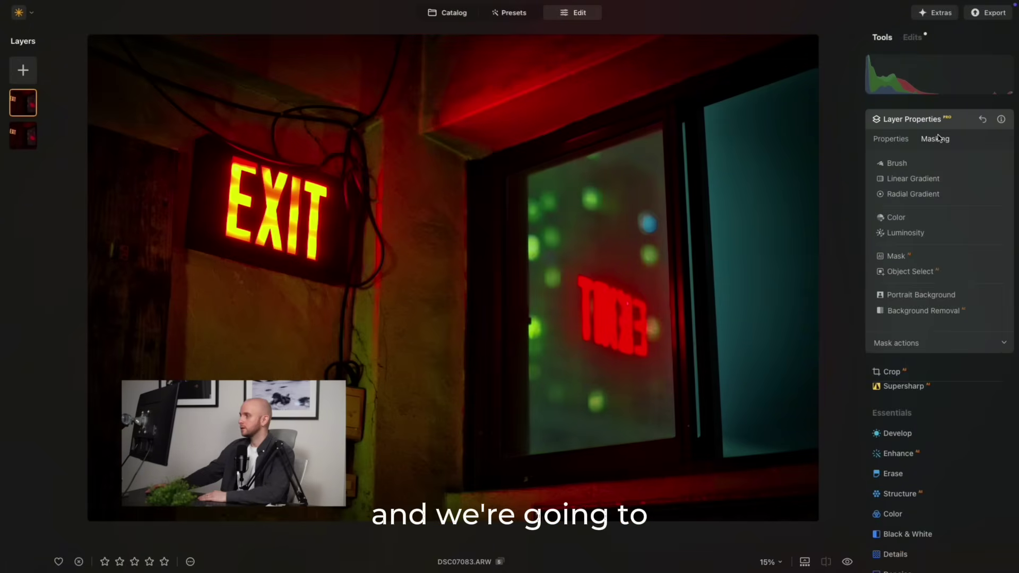
left_click(898, 166)
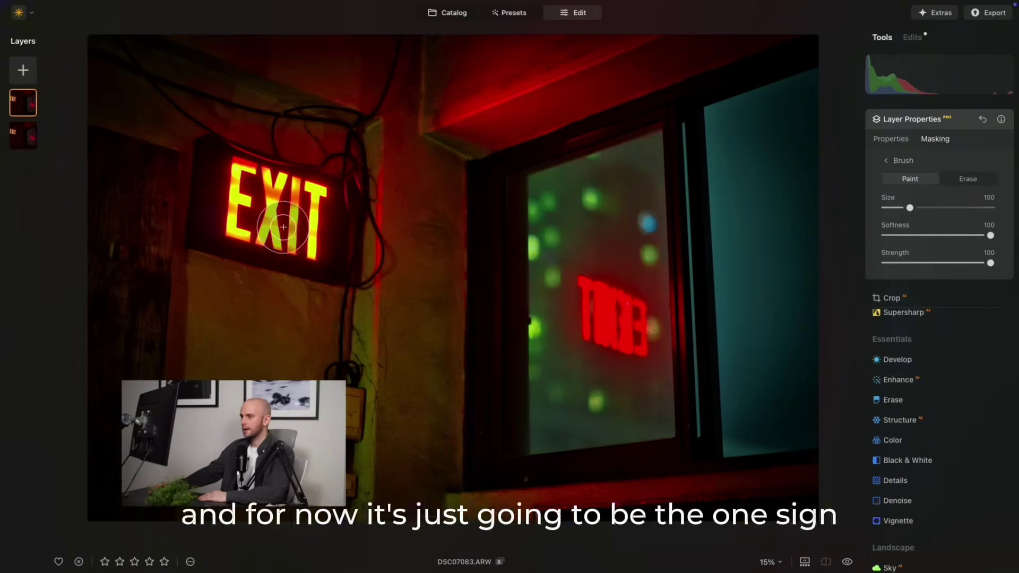
key("bracketleft")
key("bracketleft")
key("bracketleft")
key("bracketleft")
key("bracketleft")
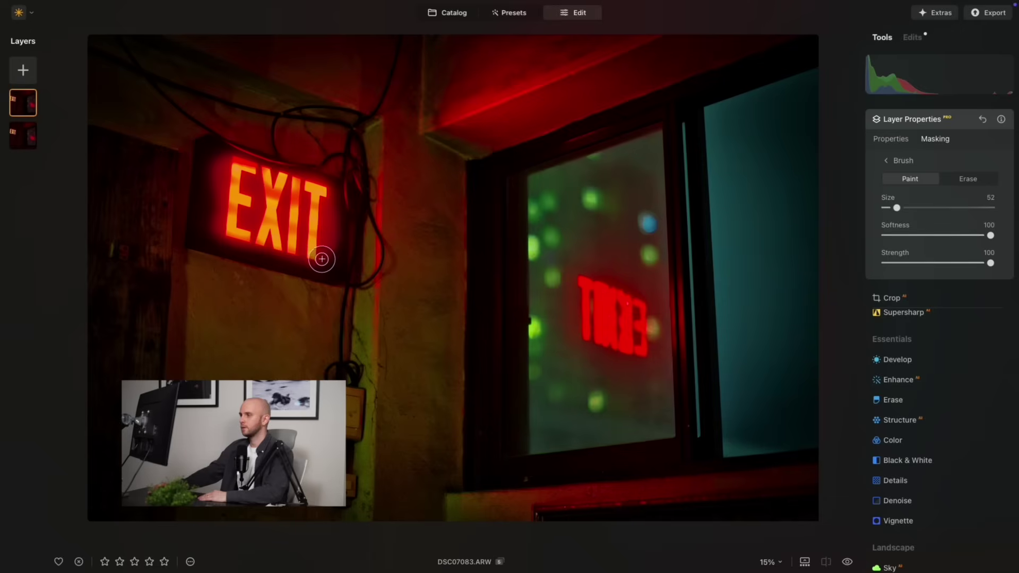
left_click_drag(321, 259, 321, 246)
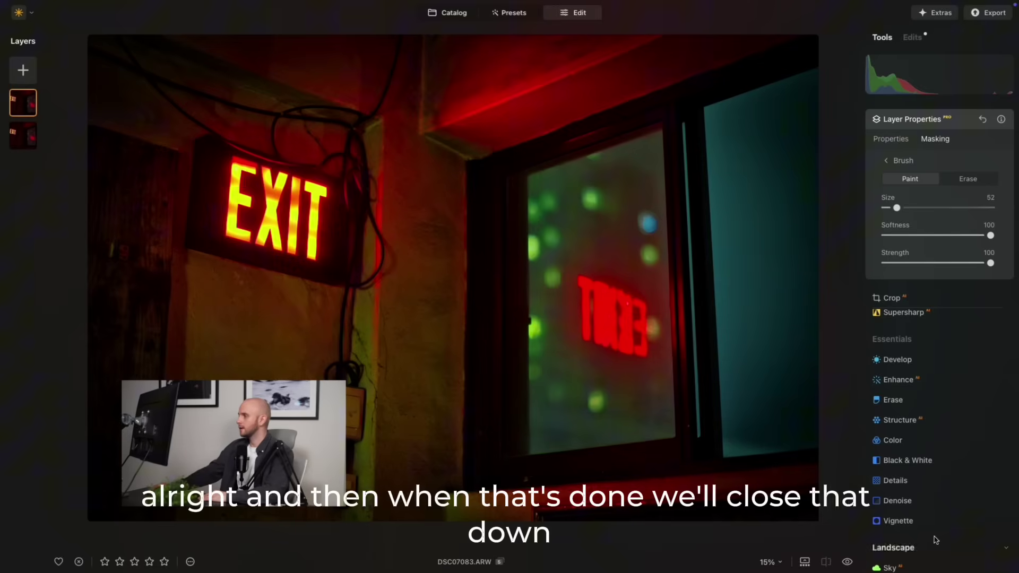
Step: Apply a Motion blur with Amount 100 and Angle 41 to the masked EXIT-sign layer
left_click(960, 119)
scroll(920, 408, "down", 8)
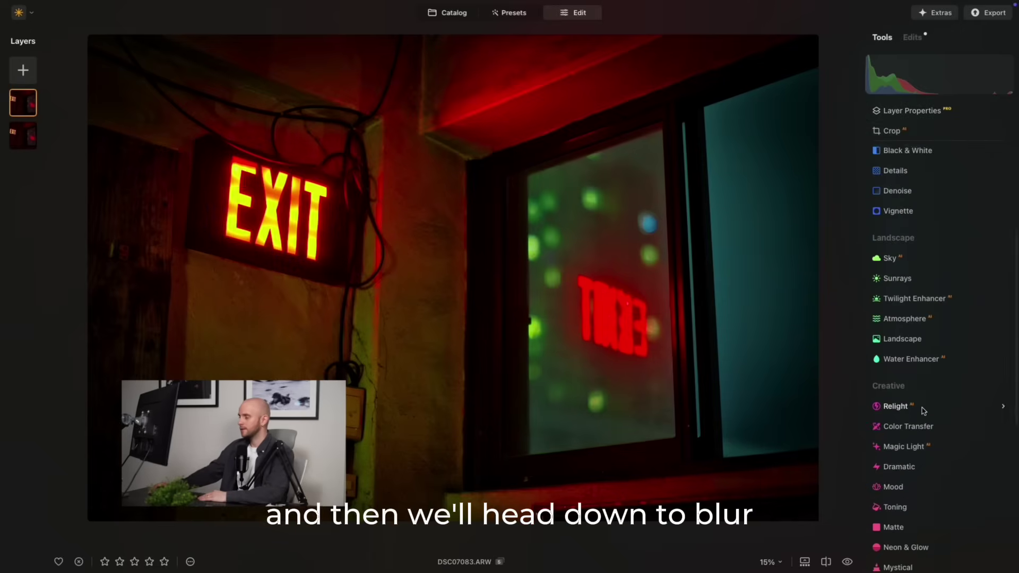
left_click(891, 451)
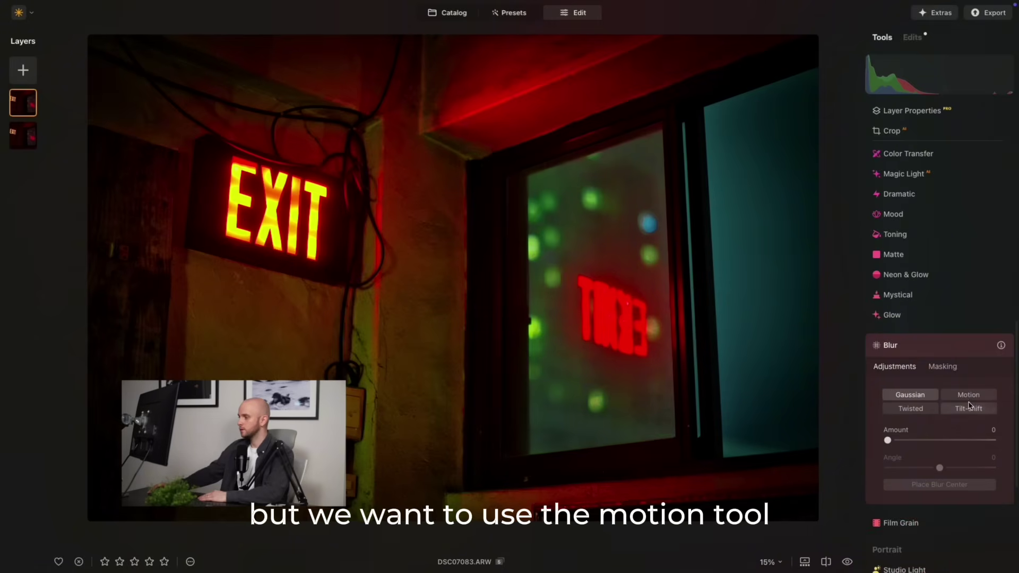
left_click(969, 398)
left_click_drag(917, 443, 999, 448)
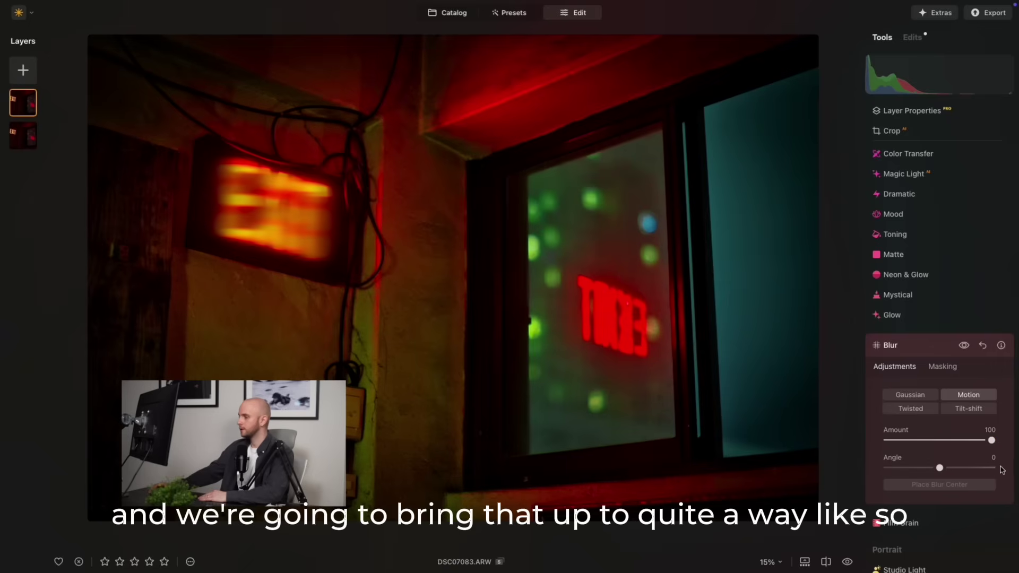
left_click_drag(939, 468, 970, 467)
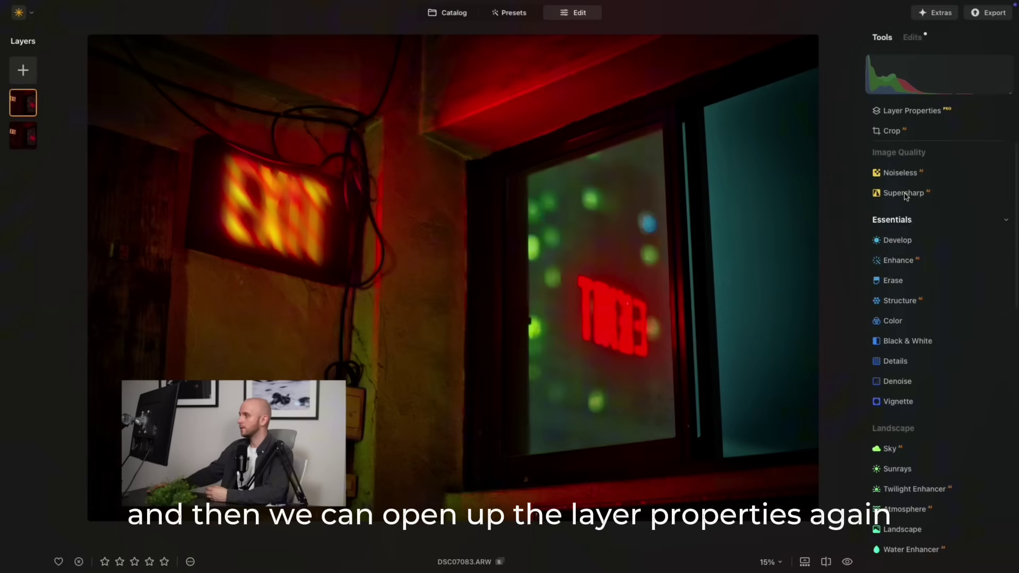
Step: Scale up and offset the blurred layer, set Opacity 62 and Screen blend mode
left_click(907, 111)
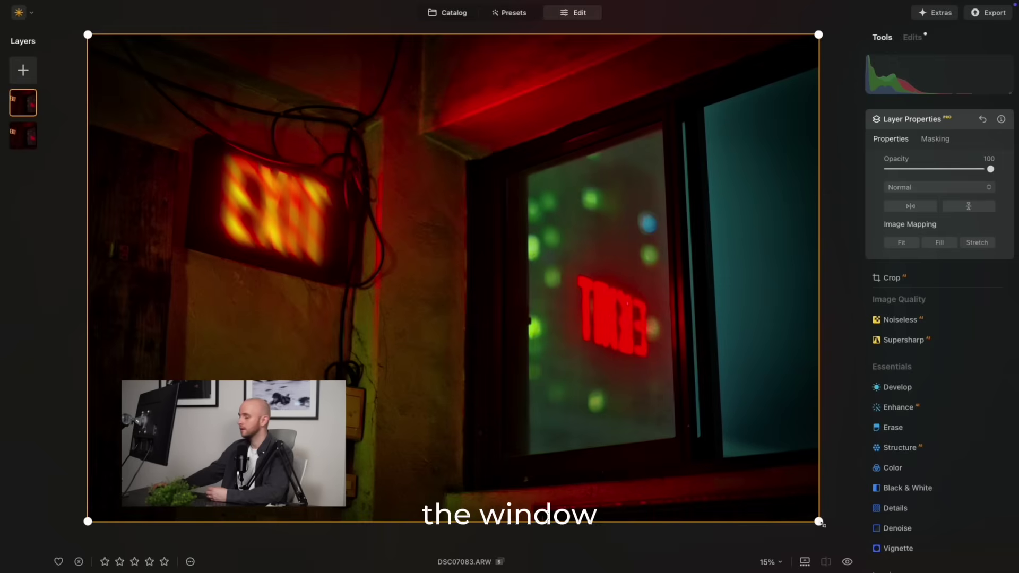
left_click_drag(822, 524, 854, 549)
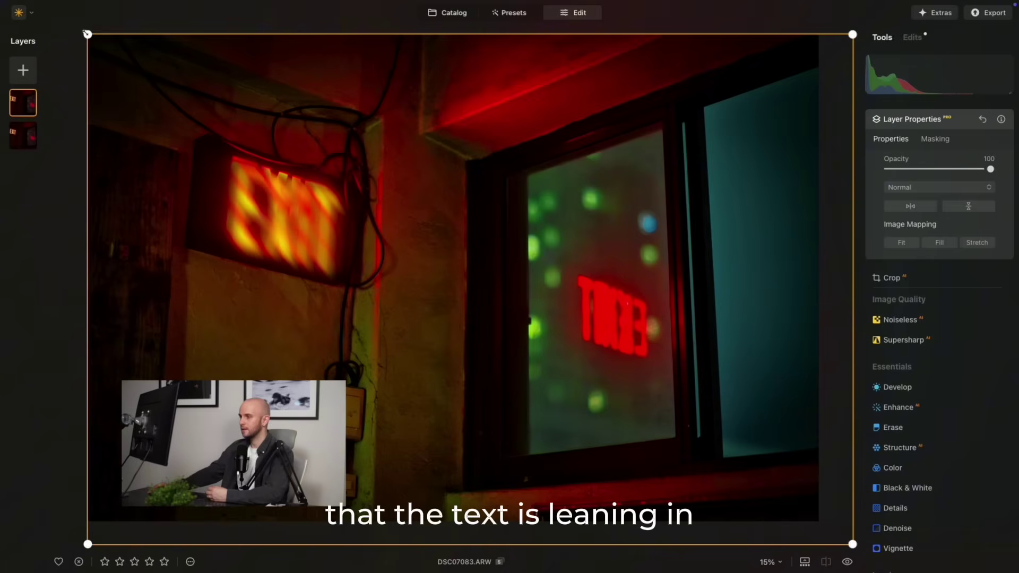
left_click_drag(83, 32, 84, 33)
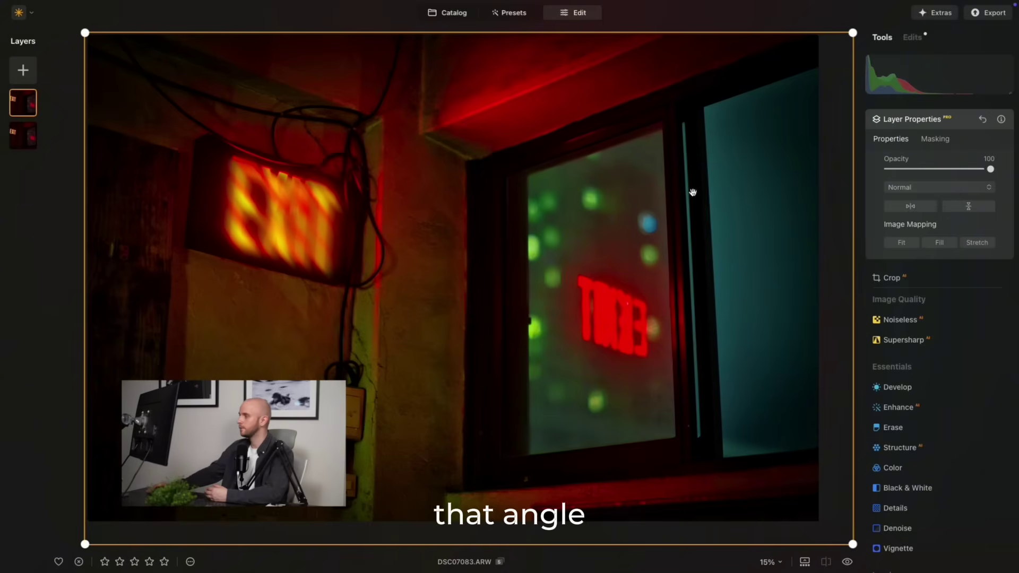
left_click_drag(942, 170, 942, 170)
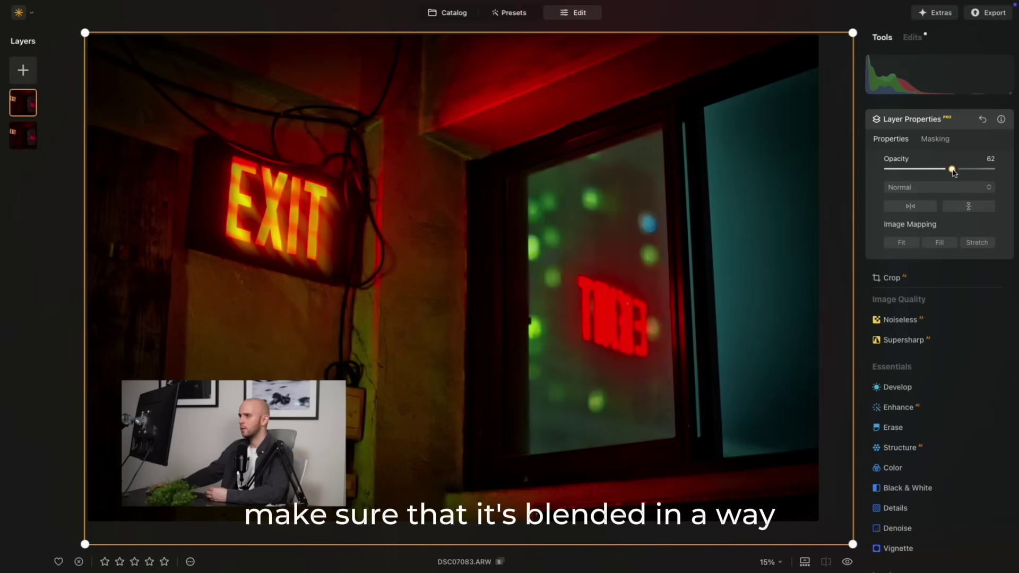
left_click(937, 188)
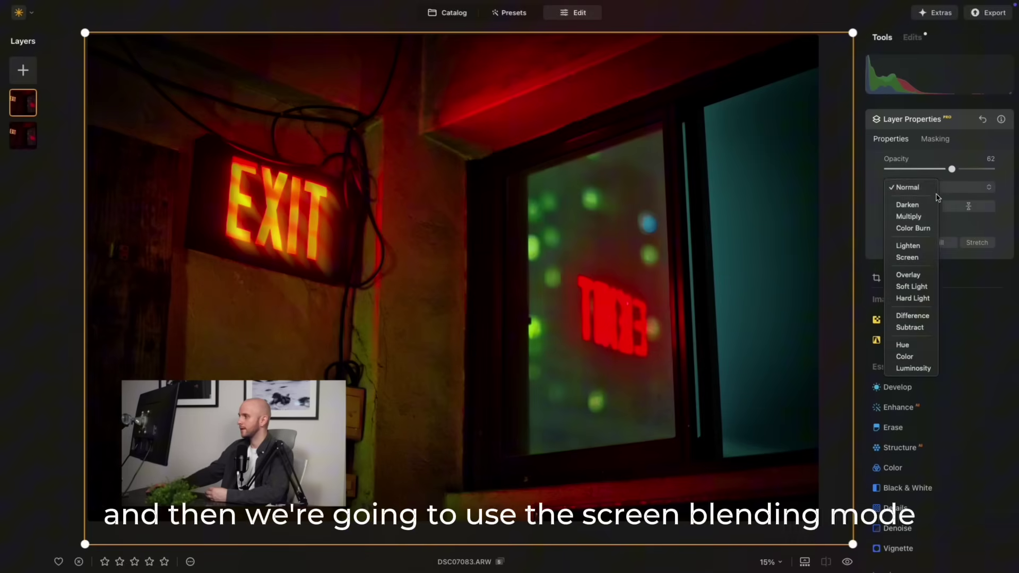
left_click(914, 258)
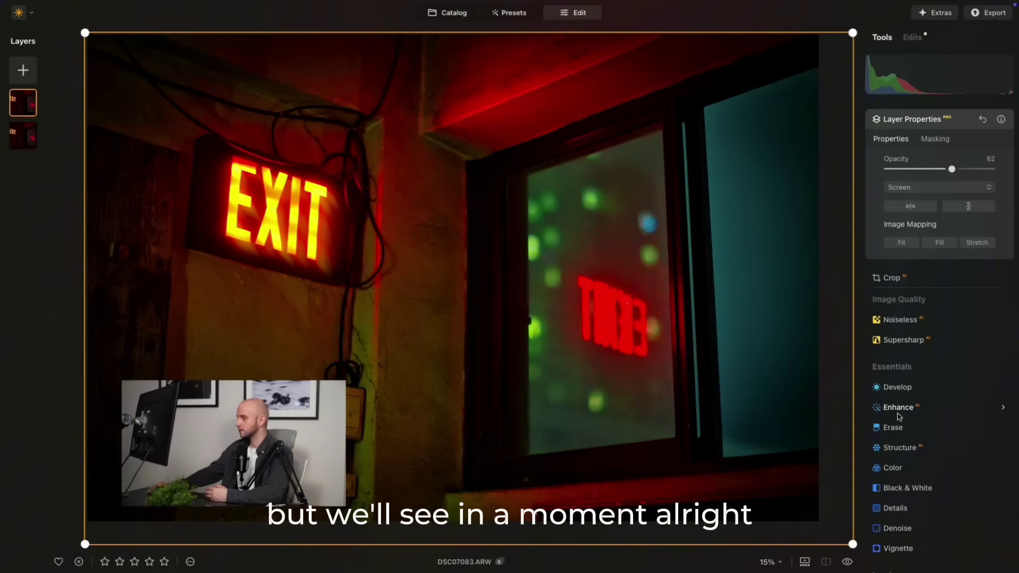
left_click_drag(854, 544, 858, 547)
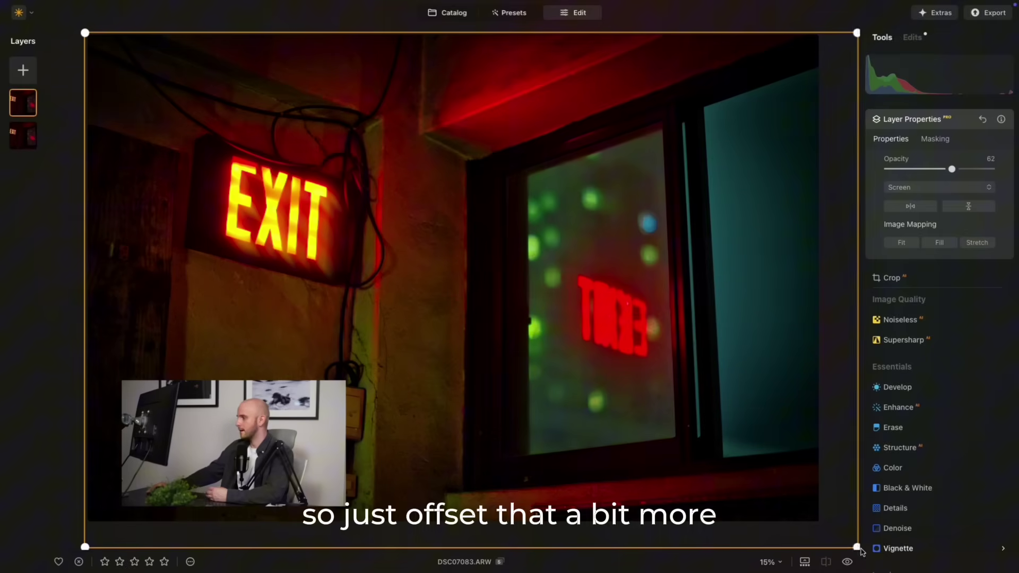
scroll(932, 449, "down", 2)
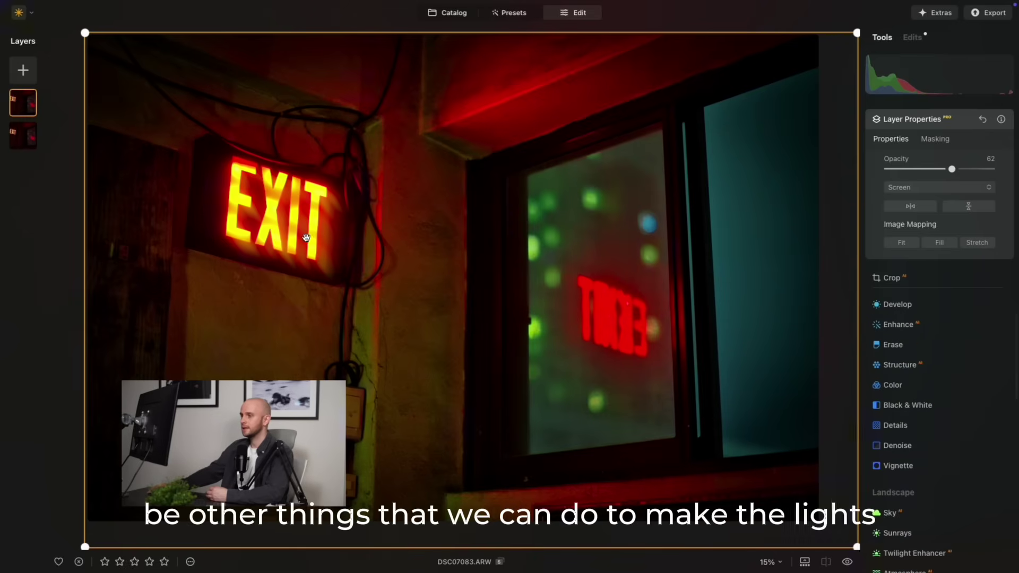
Step: Set Details to Small 51, Medium 80, Large 53, and Structure Amount to 26
left_click(925, 432)
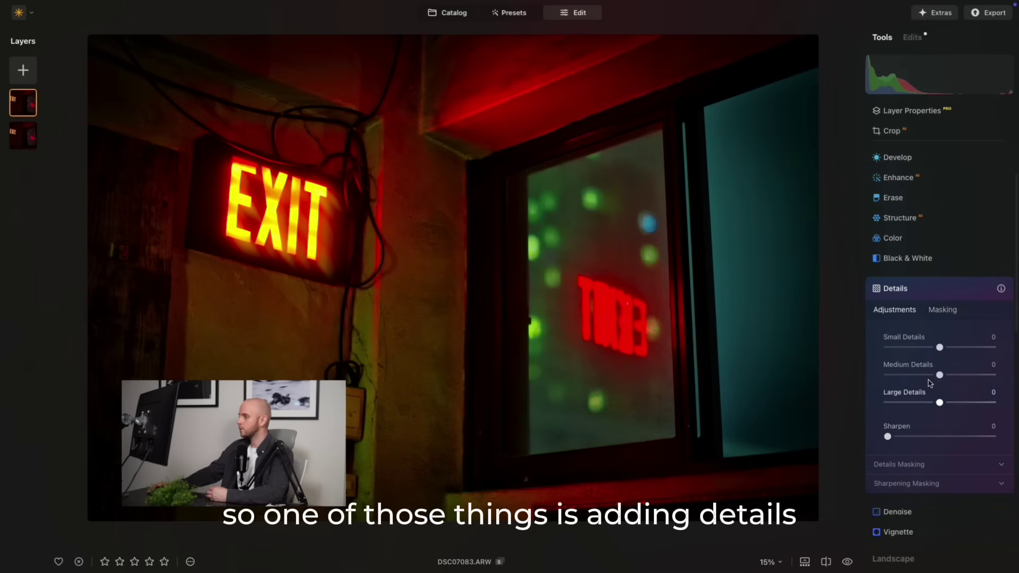
left_click_drag(956, 353, 981, 376)
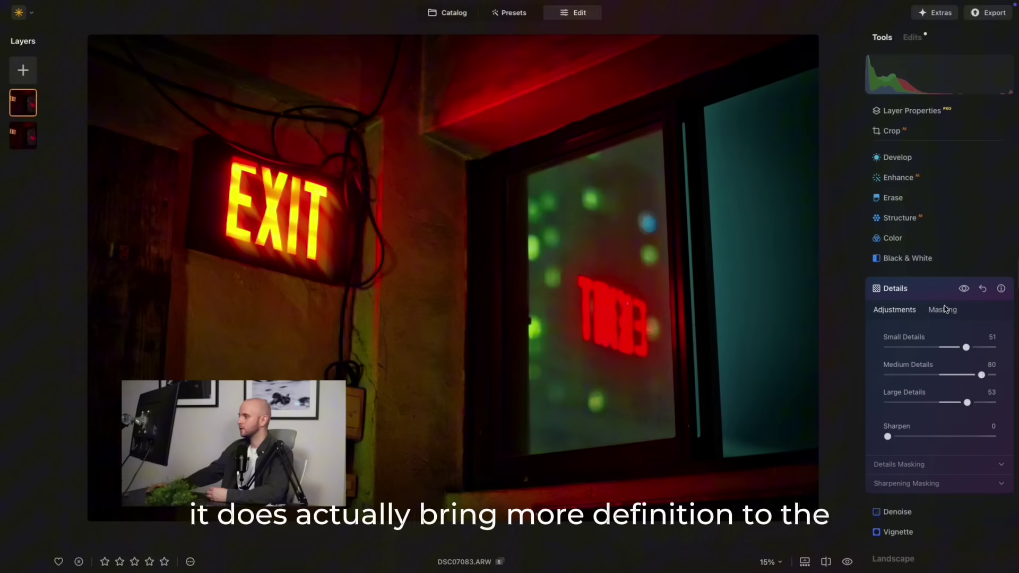
left_click(907, 222)
left_click_drag(940, 288, 854, 293)
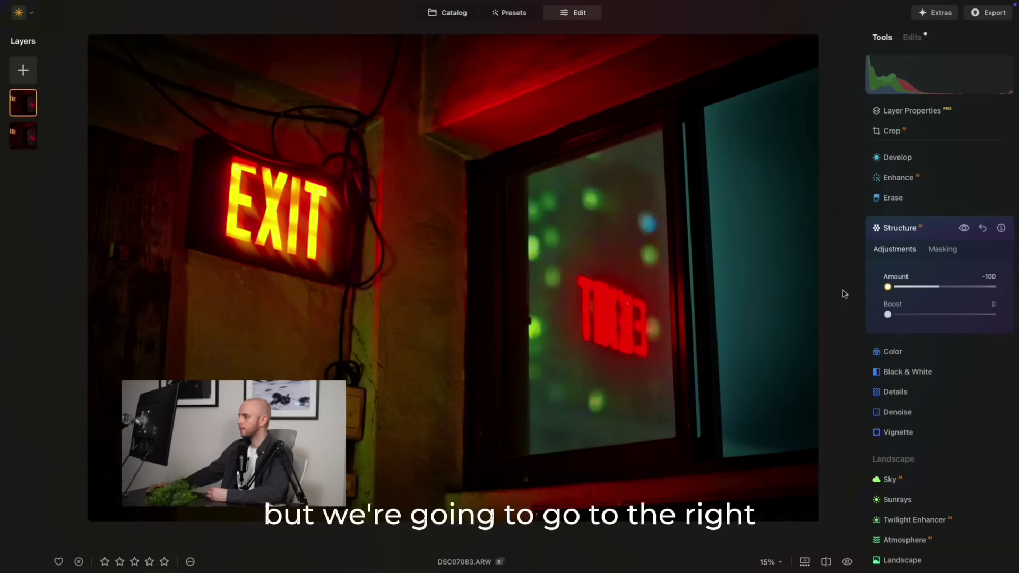
left_click_drag(957, 293, 954, 296)
scroll(926, 371, "down", 3)
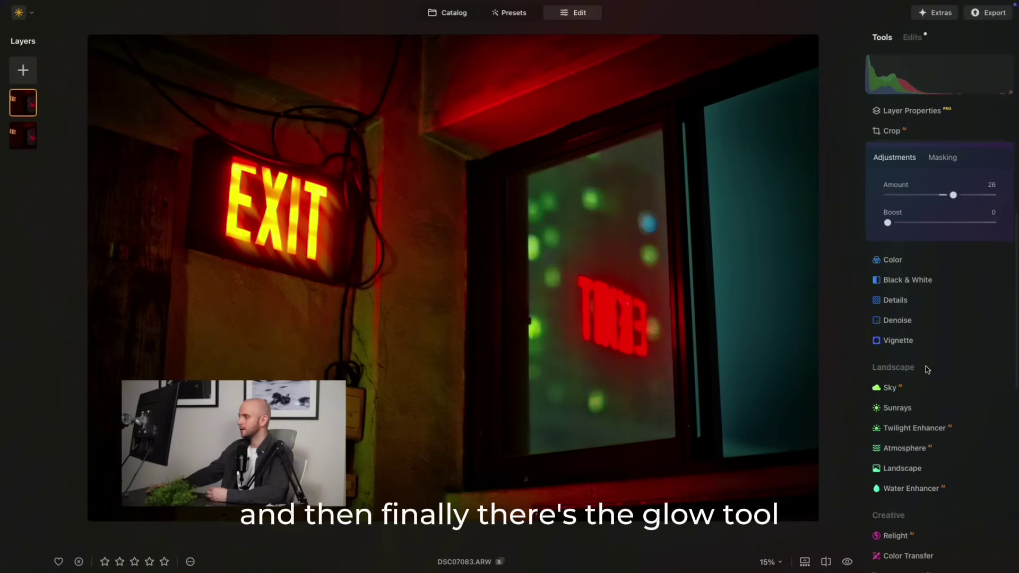
scroll(927, 370, "down", 10)
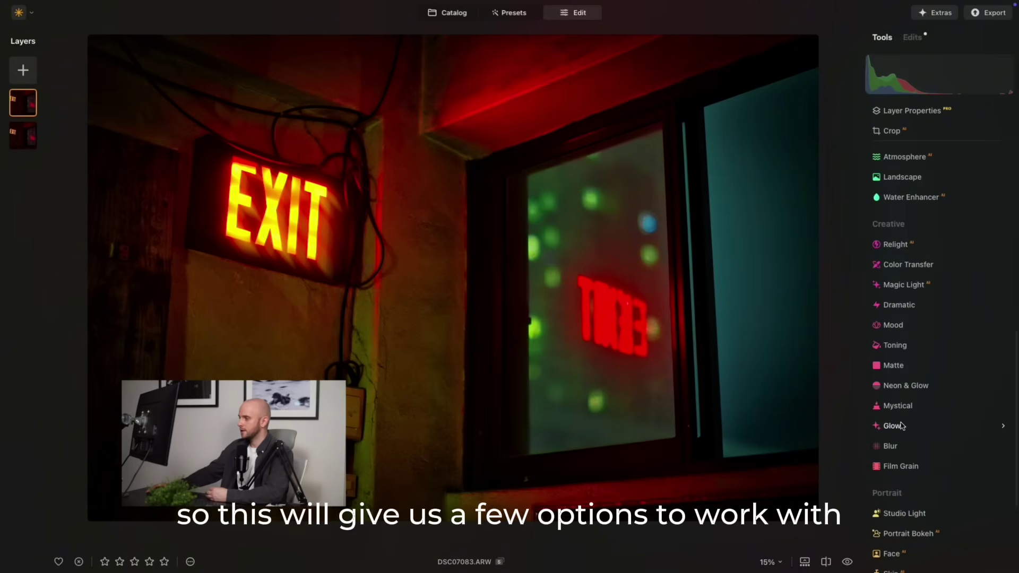
Step: Apply a Soft Focus glow, raise its amount, and compare the EXIT sign with and without it
left_click(900, 426)
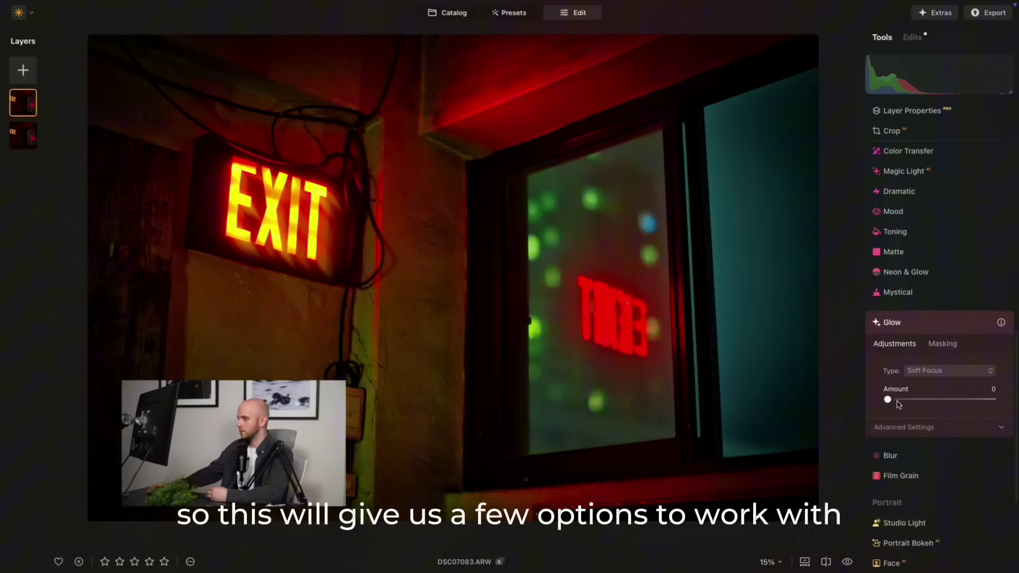
left_click(937, 371)
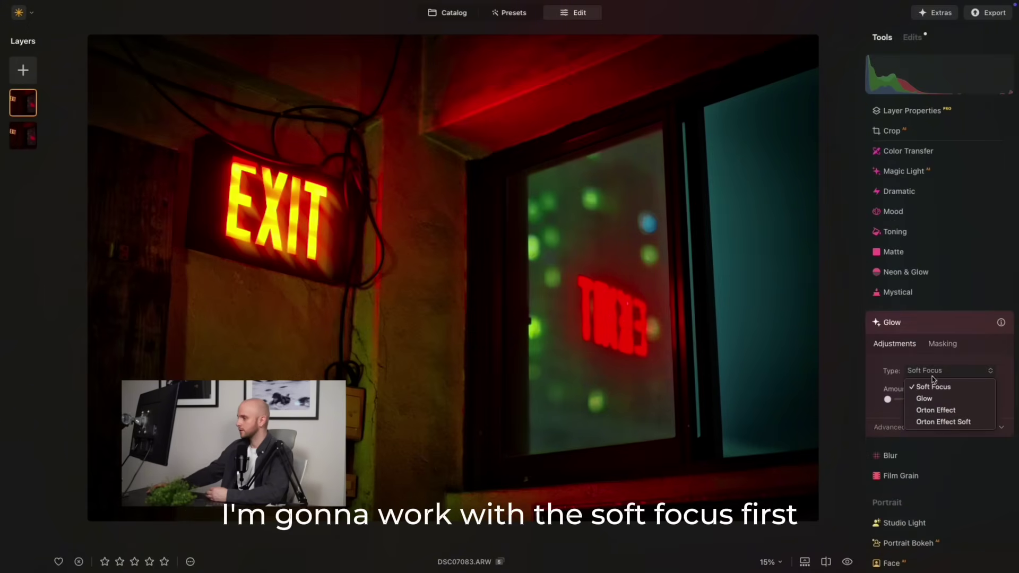
left_click(932, 386)
left_click_drag(887, 399, 906, 401)
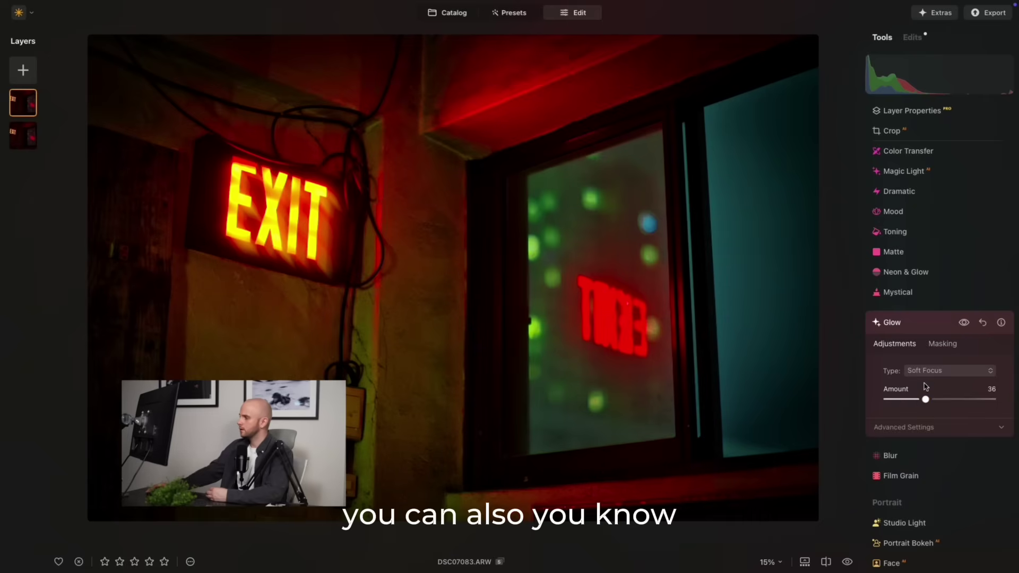
left_click(964, 323)
left_click(964, 323)
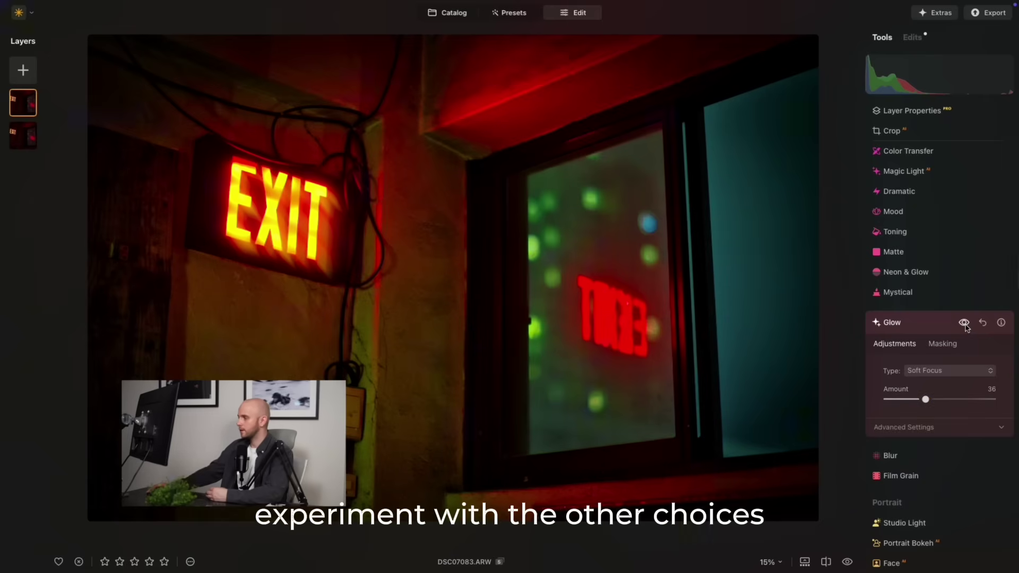
left_click(964, 323)
left_click(964, 323)
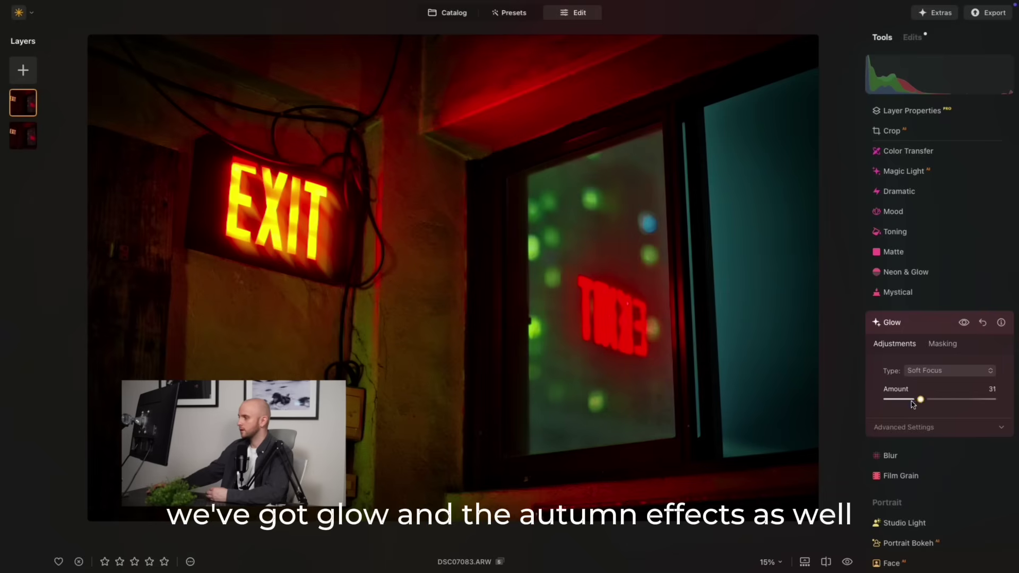
Step: Try the Glow, Glow Effect Soft and Orton Effect types, settling on Soft Focus at 19
left_click(926, 371)
left_click(926, 395)
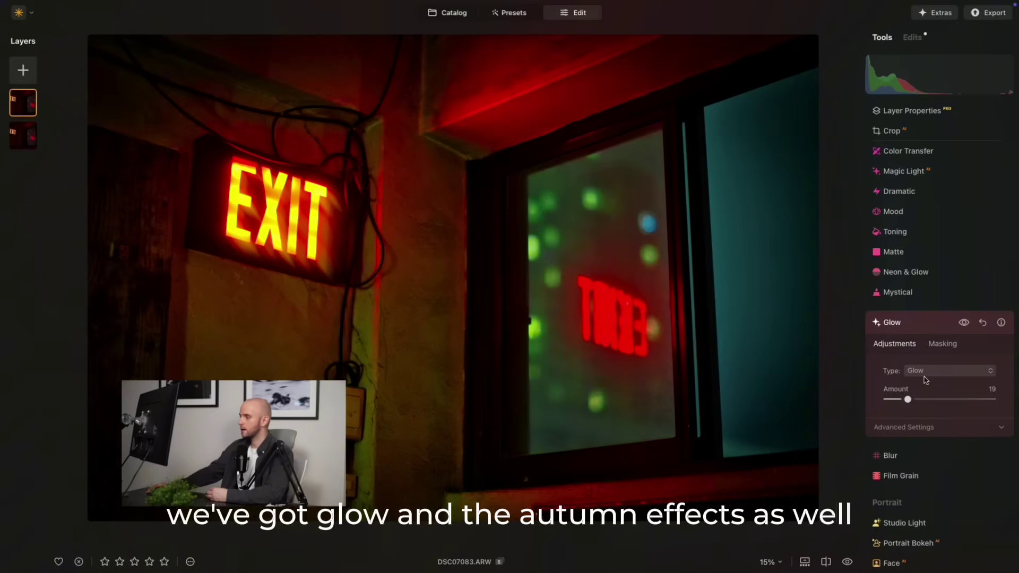
left_click(926, 371)
left_click(931, 423)
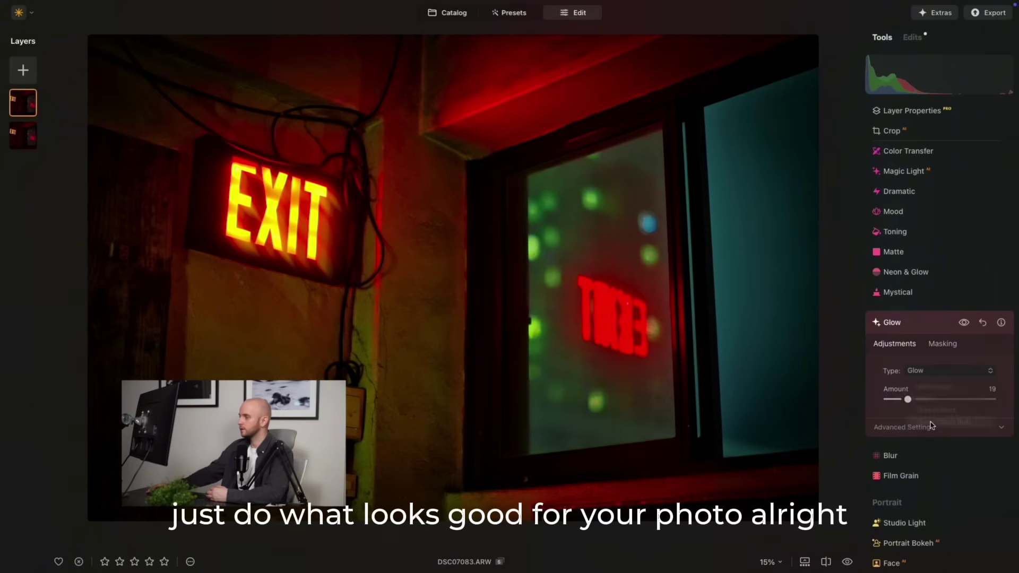
left_click(929, 372)
left_click(932, 405)
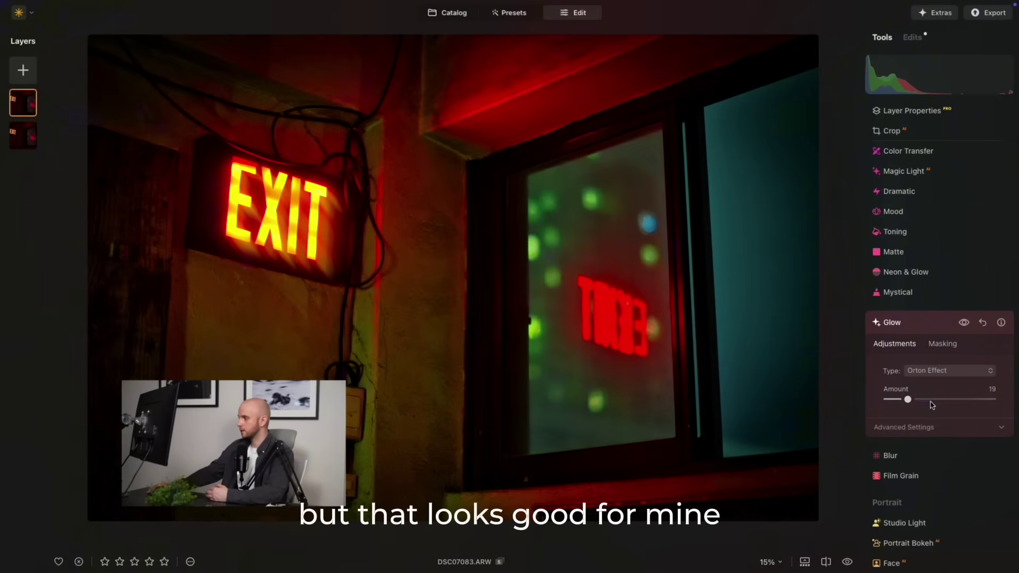
left_click(928, 371)
left_click(933, 392)
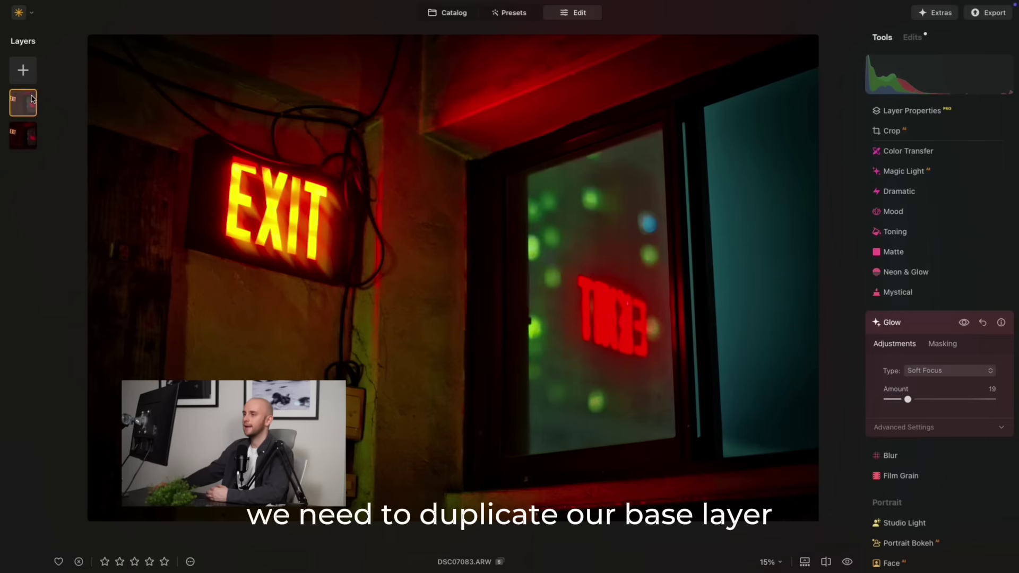
Step: Duplicate the base layer and paint a size-65 brush mask over the red window reflection
left_click(24, 139)
right_click(24, 140)
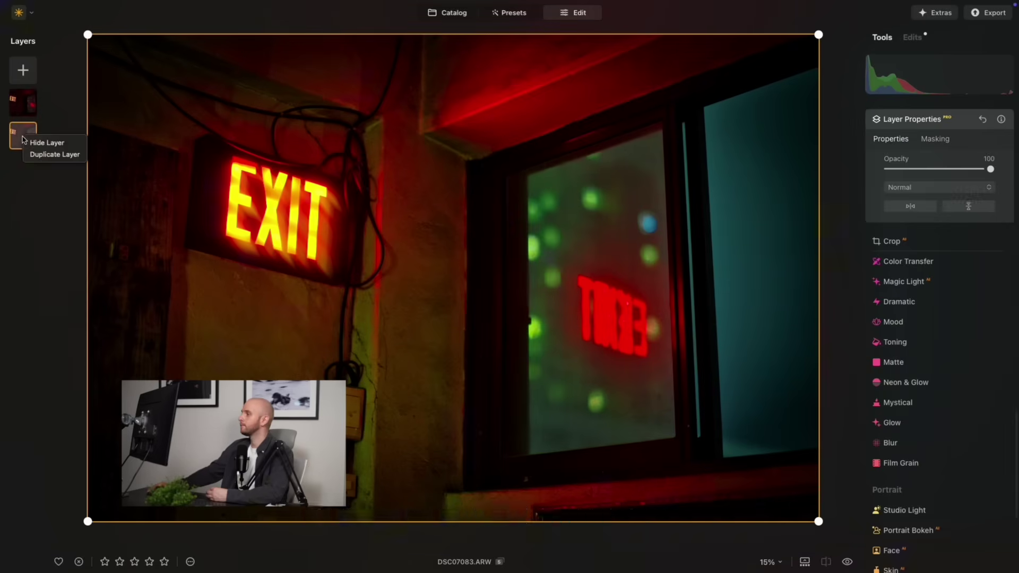
left_click(37, 154)
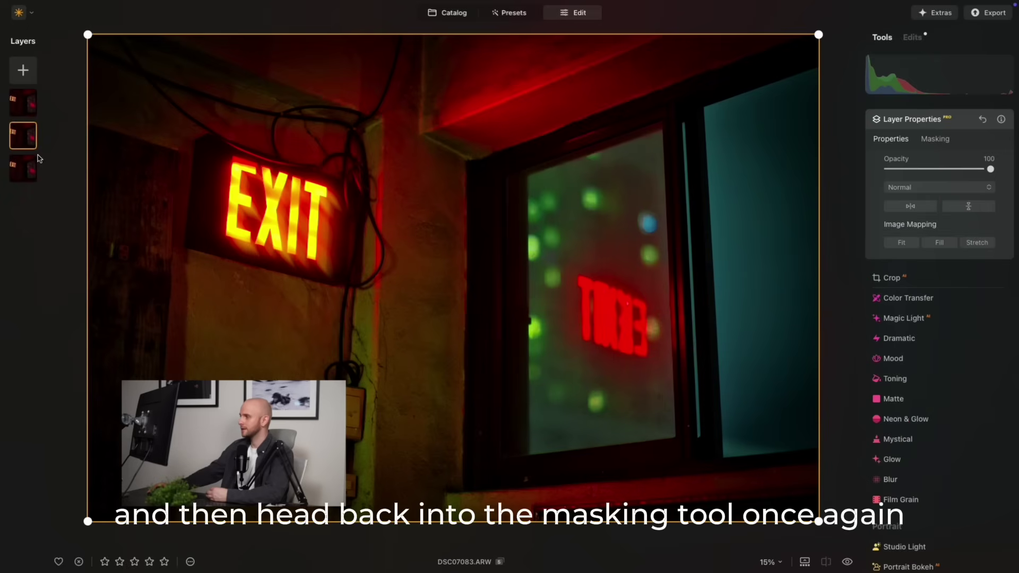
left_click(935, 138)
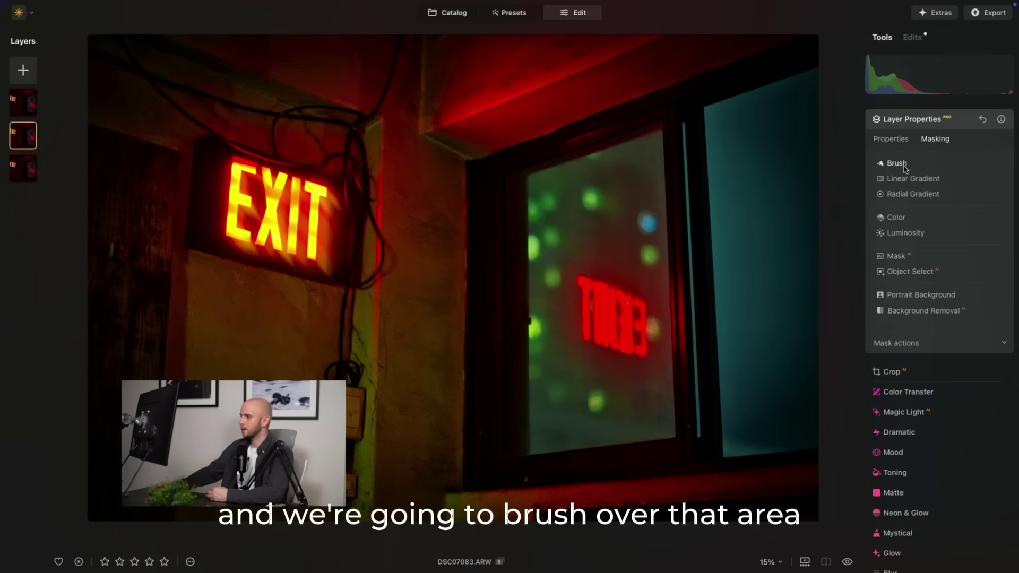
left_click(894, 164)
left_click_drag(910, 208, 899, 208)
mouse_move(590, 291)
left_mouse_down()
mouse_move(620, 303)
mouse_move(589, 332)
left_mouse_up()
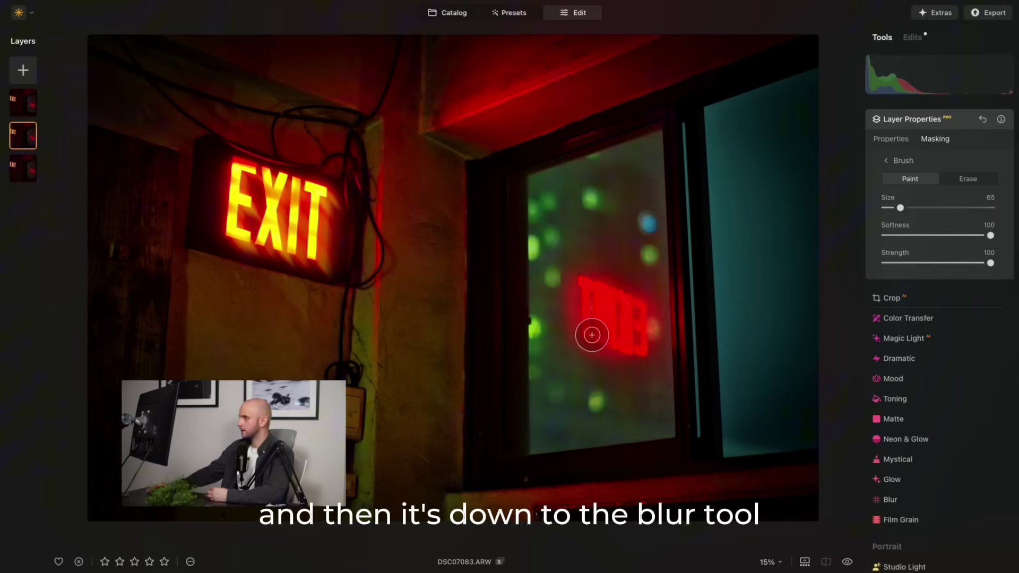
Step: Give the reflection layer a Motion blur at Amount 70 and Angle -39
scroll(950, 451, "down", 5)
scroll(942, 425, "up", 3)
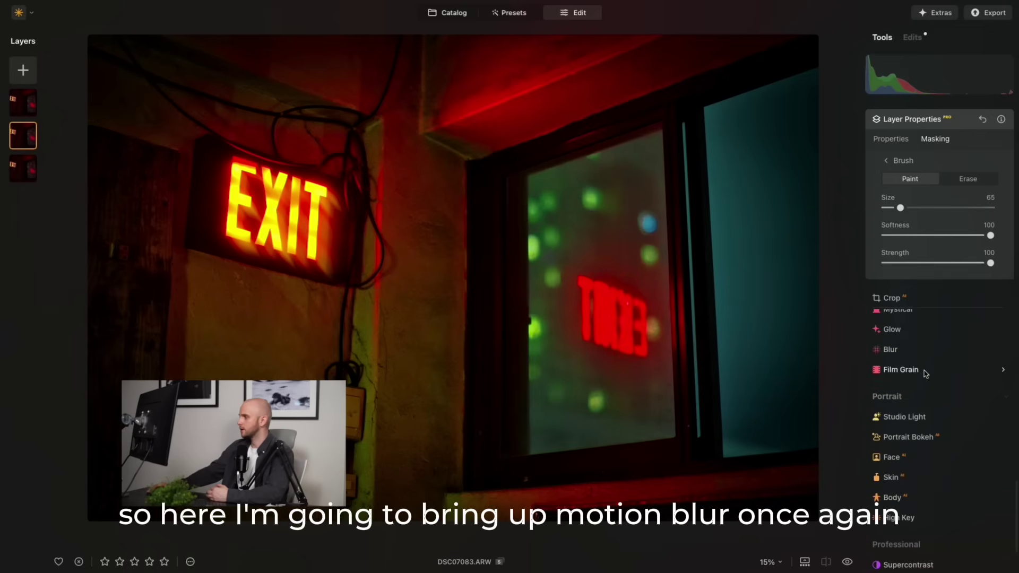
left_click(896, 348)
left_click(962, 289)
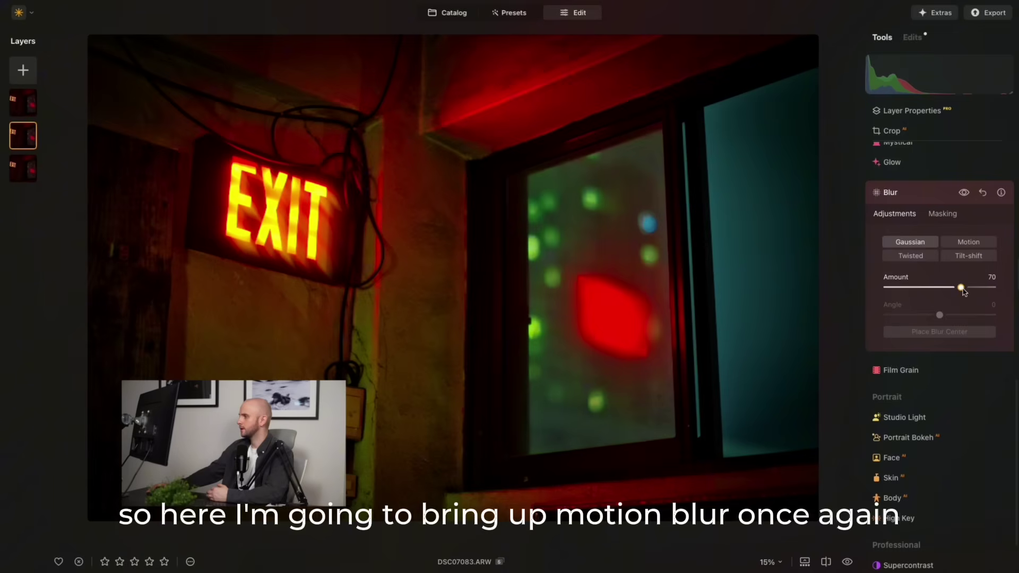
left_click(970, 243)
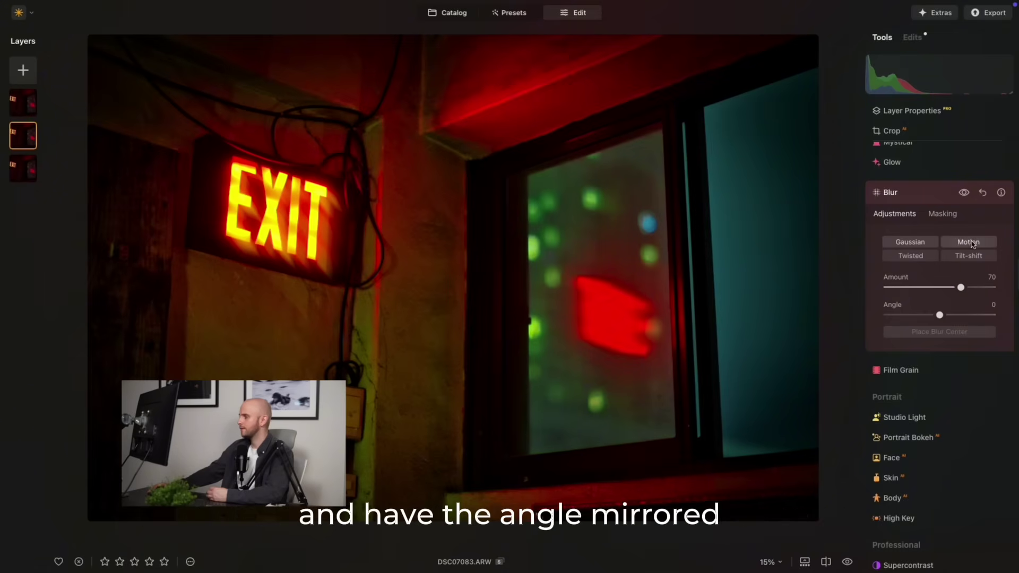
left_click_drag(940, 315, 889, 315)
left_click(905, 192)
left_click(910, 110)
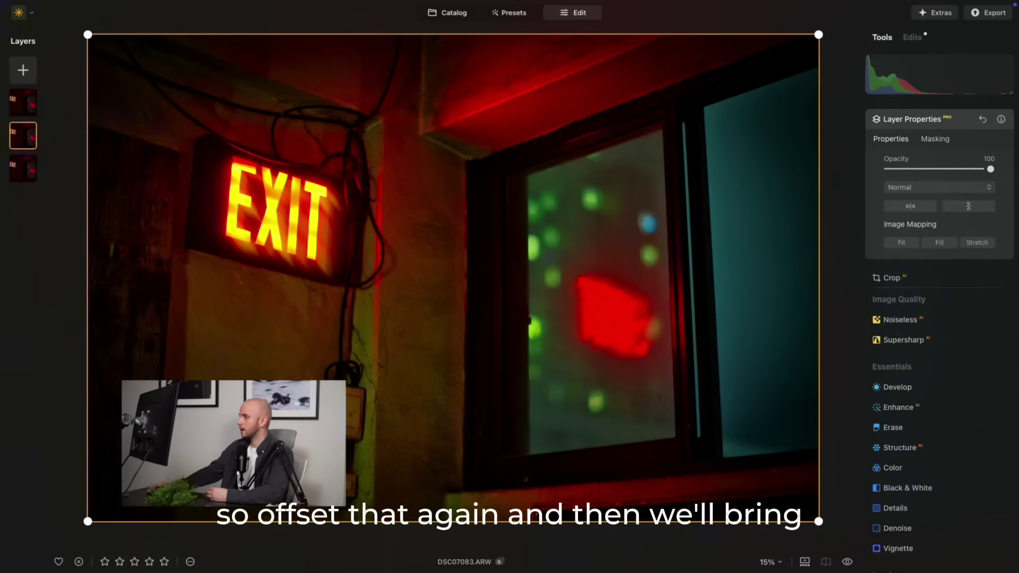
Step: Enlarge the reflection layer past the edges, shift it up, and set Opacity 44 in Normal blending
left_click_drag(87, 522, 65, 534)
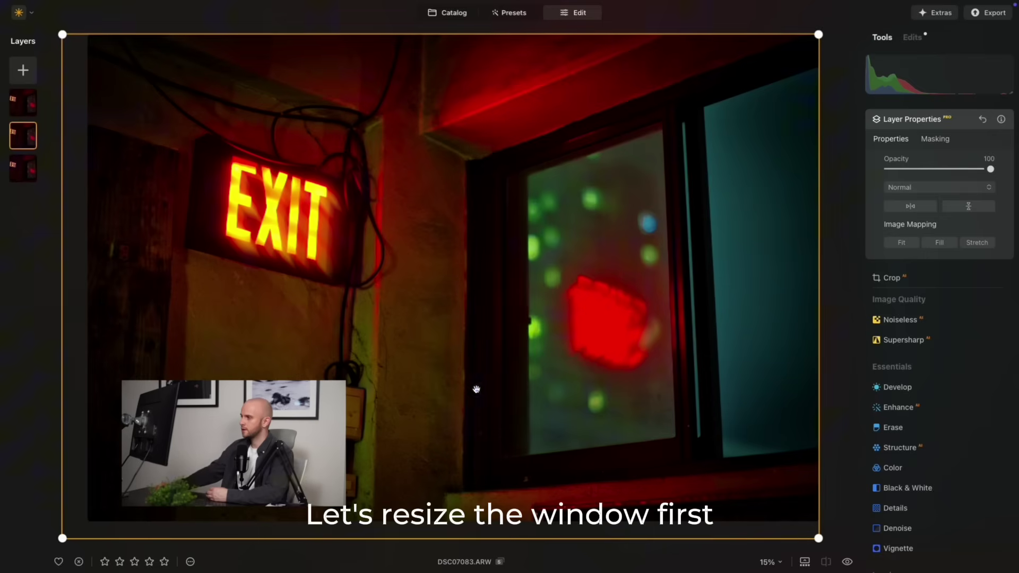
left_click_drag(589, 338, 589, 332)
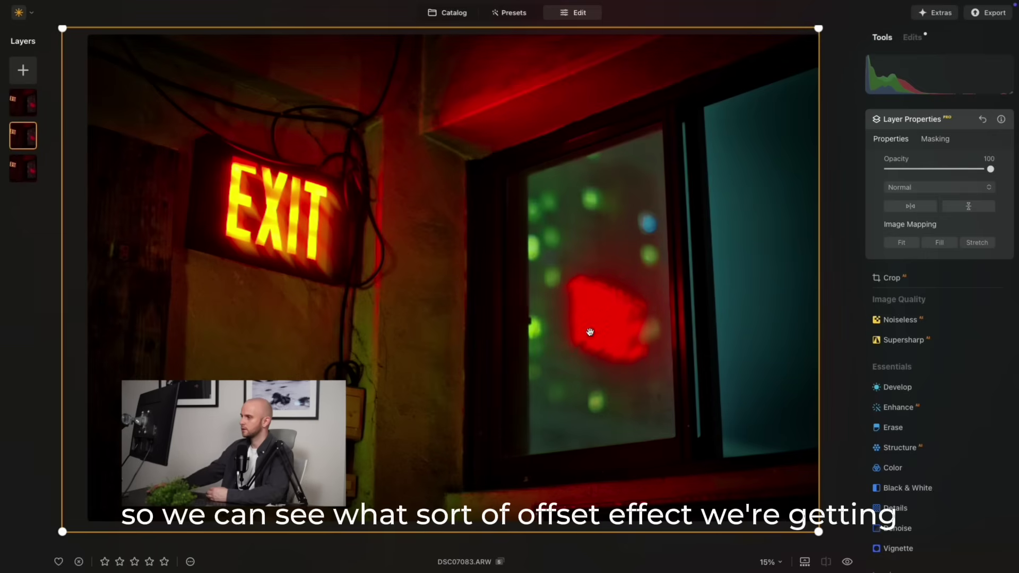
left_click(964, 170)
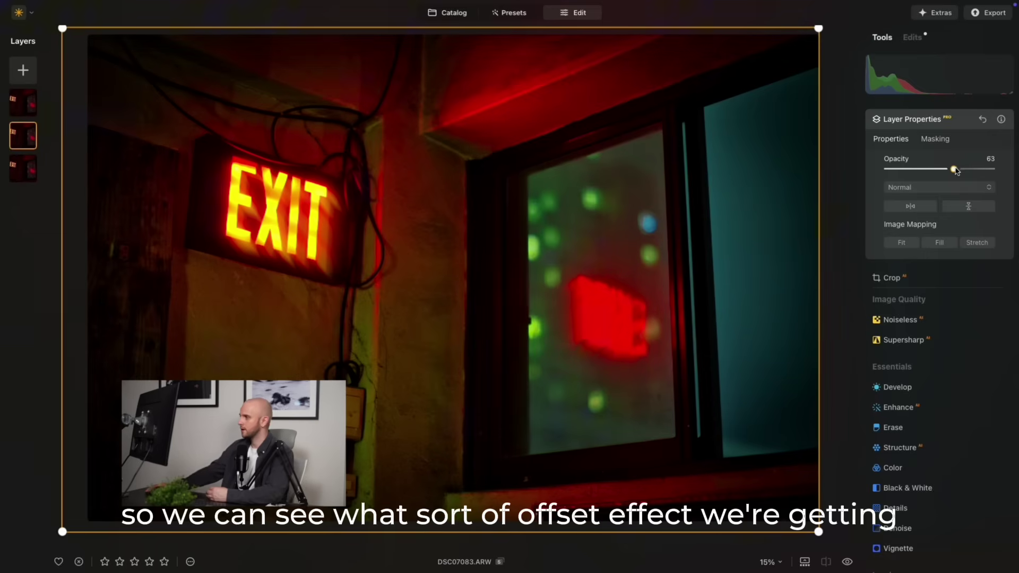
left_click_drag(955, 171, 953, 171)
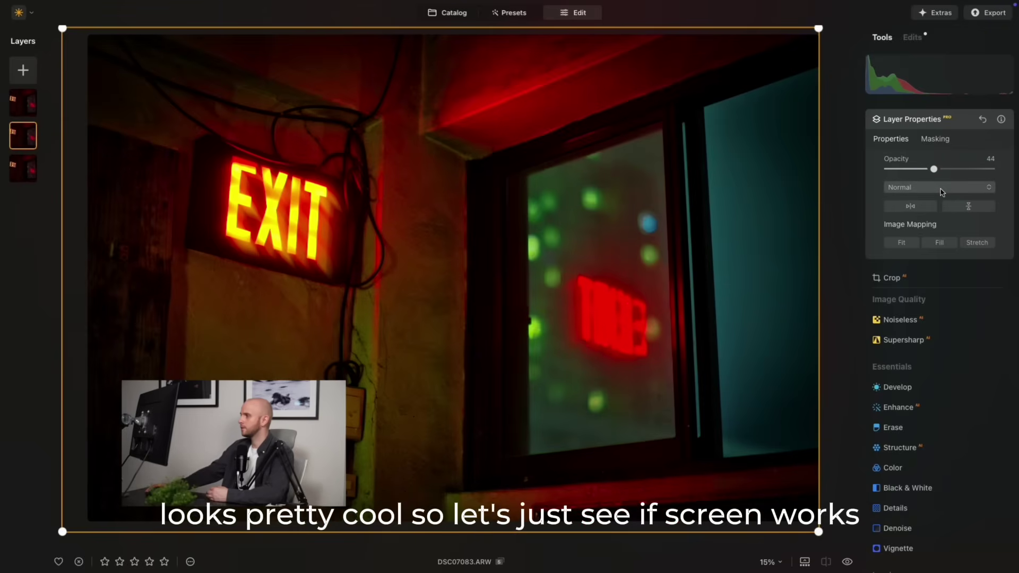
left_click(941, 191)
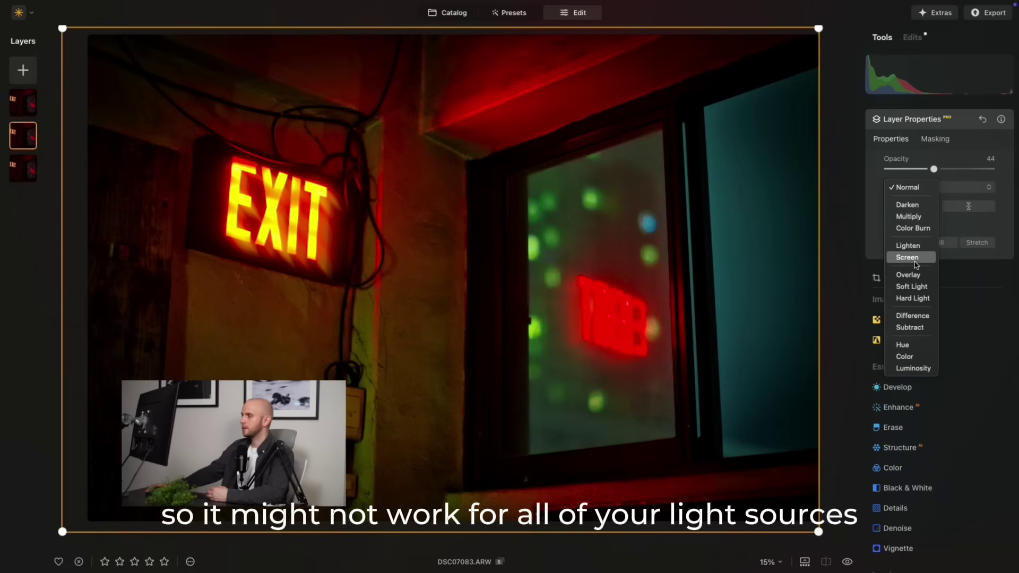
left_click(978, 158)
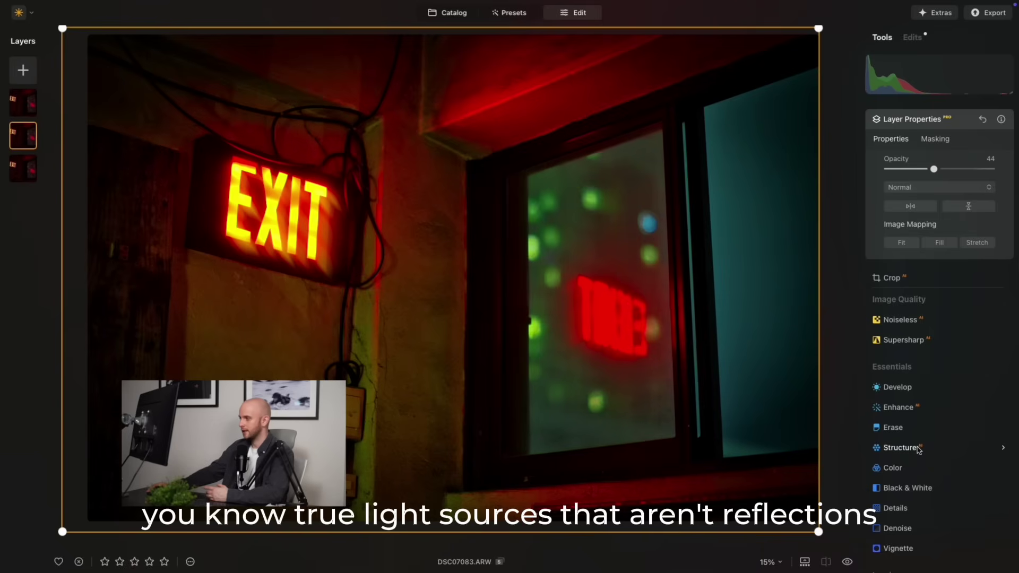
Step: Set Details to Small 76, Medium 73, Large 55 and Structure 64, then compare with the original
left_click(897, 508)
left_click_drag(939, 455, 968, 484)
left_click_drag(939, 428, 982, 431)
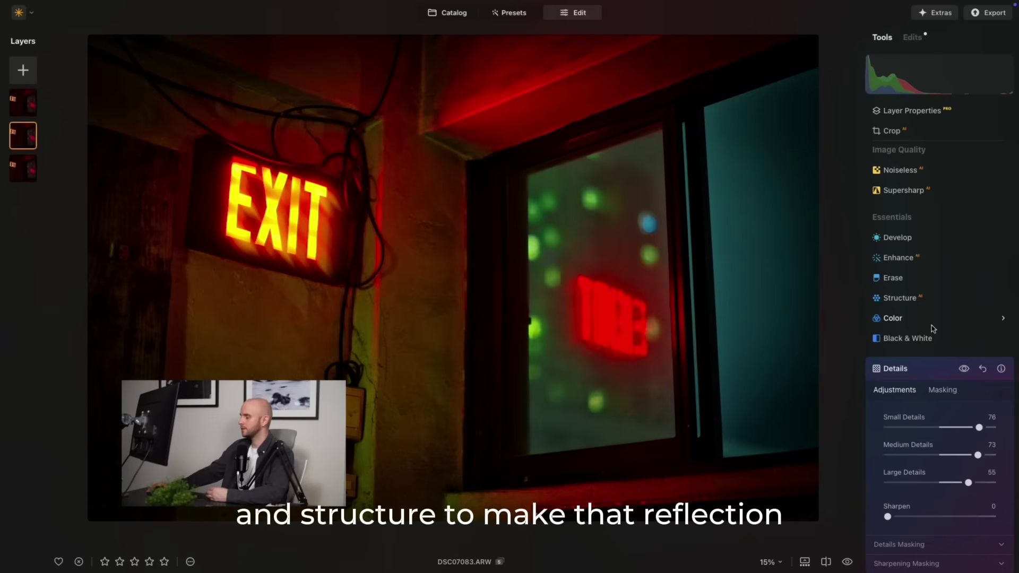
left_click(920, 300)
left_click_drag(939, 367, 974, 368)
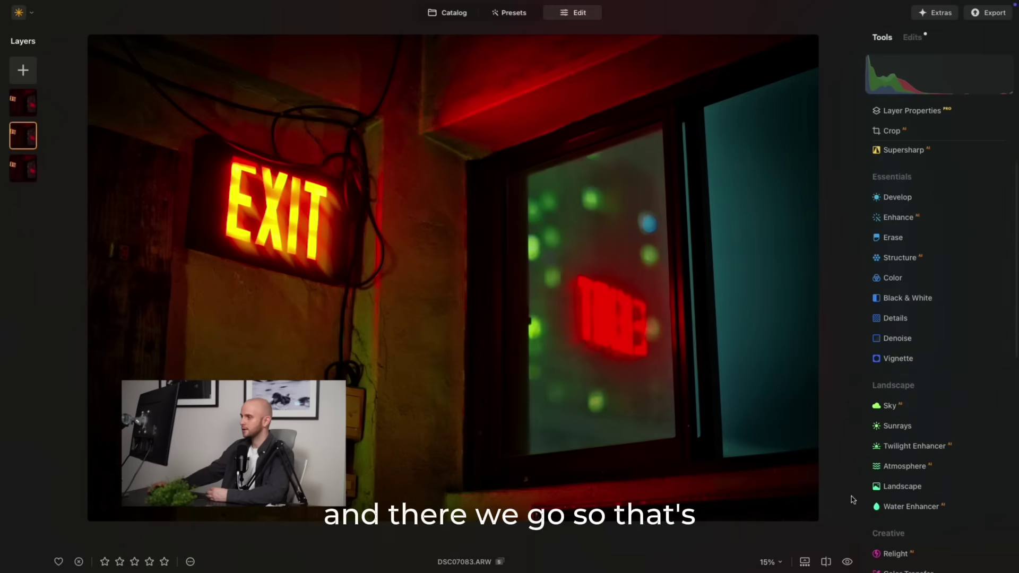
left_click(847, 562)
left_click(847, 561)
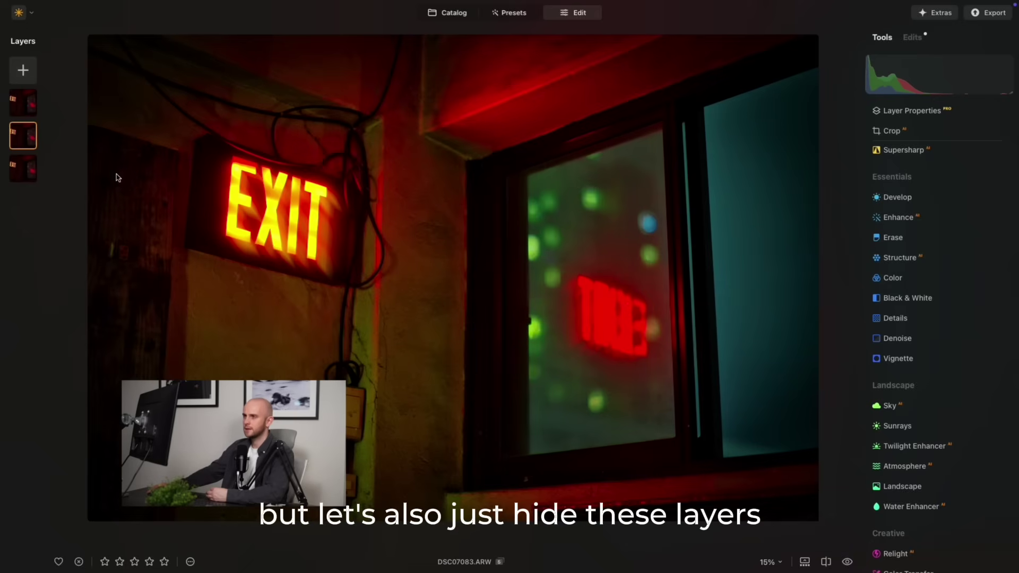
right_click(22, 103)
left_click(47, 104)
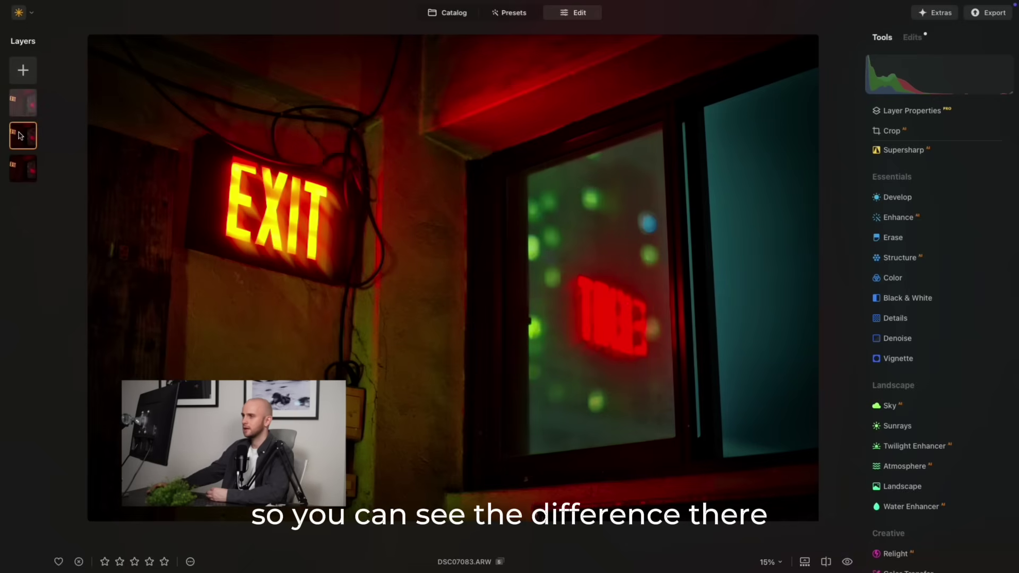
right_click(19, 135)
left_click(36, 136)
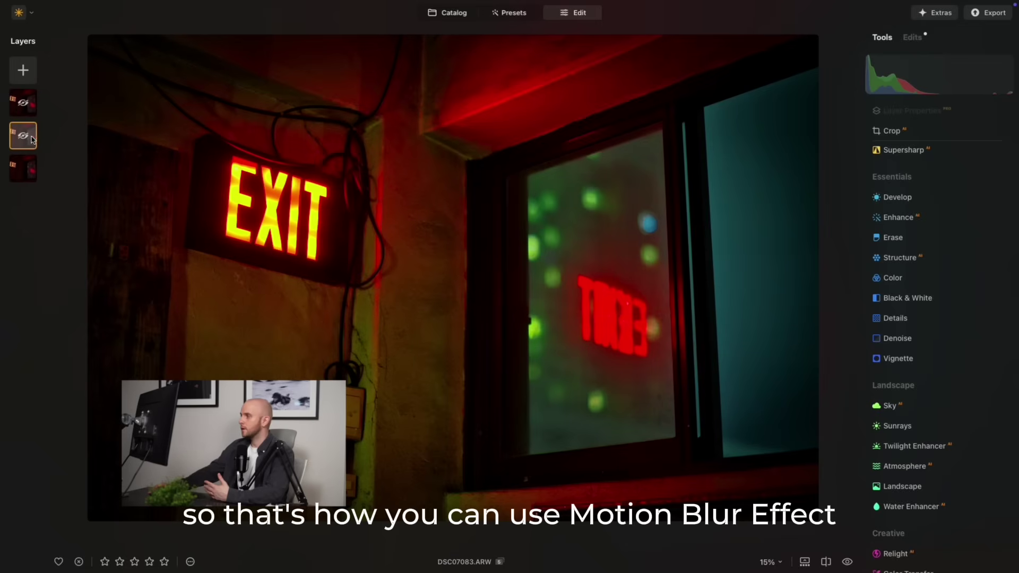
right_click(29, 136)
left_click(43, 141)
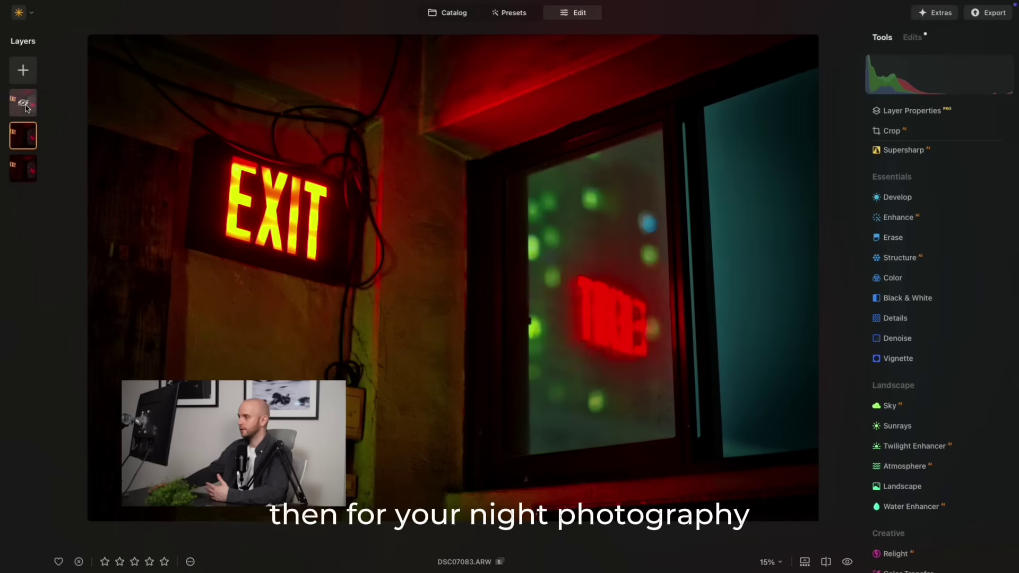
right_click(25, 106)
left_click(45, 105)
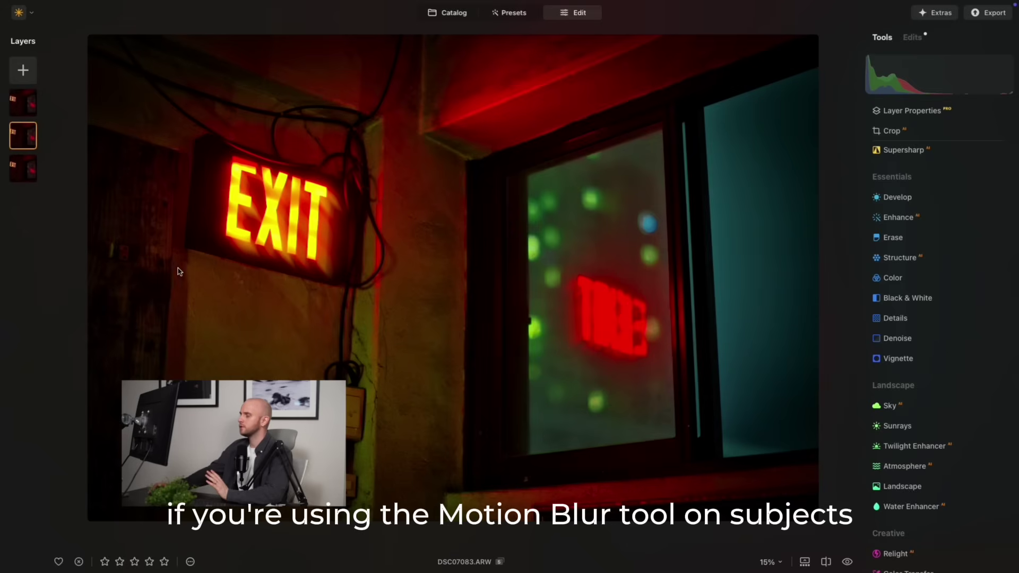